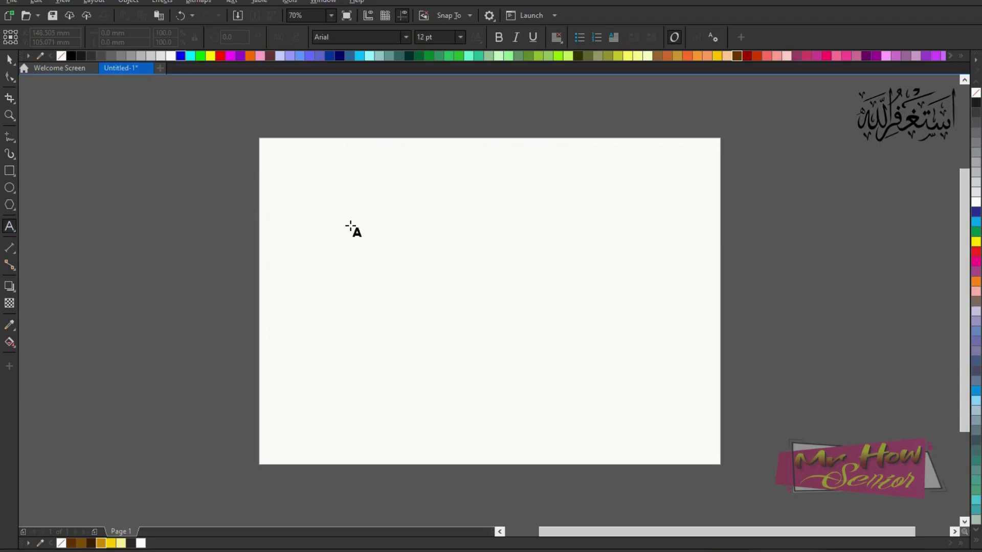
- Type GOLD in black Arial and scale it to about 279 pt across most of the page width
{"action": "left_click", "coordinate": [339, 271]}
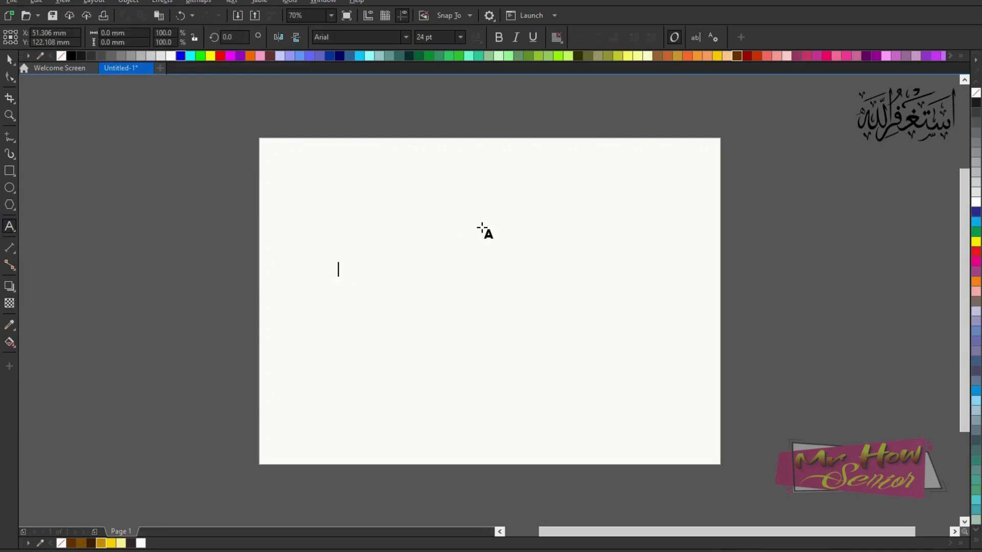
{"action": "type", "text": "GOLD"}
{"action": "left_click", "coordinate": [9, 60]}
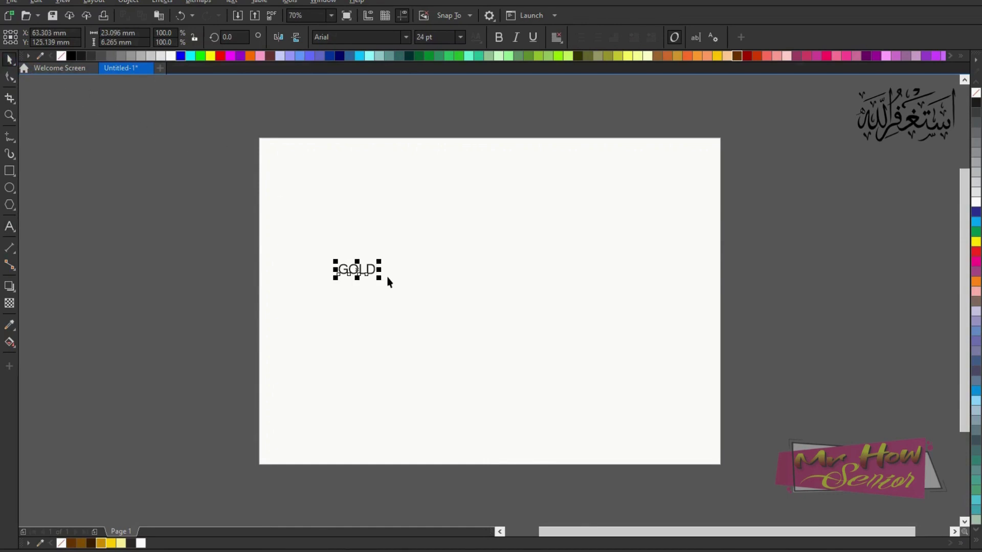
{"action": "left_click_drag", "start_coordinate": [379, 277], "coordinate": [713, 398]}
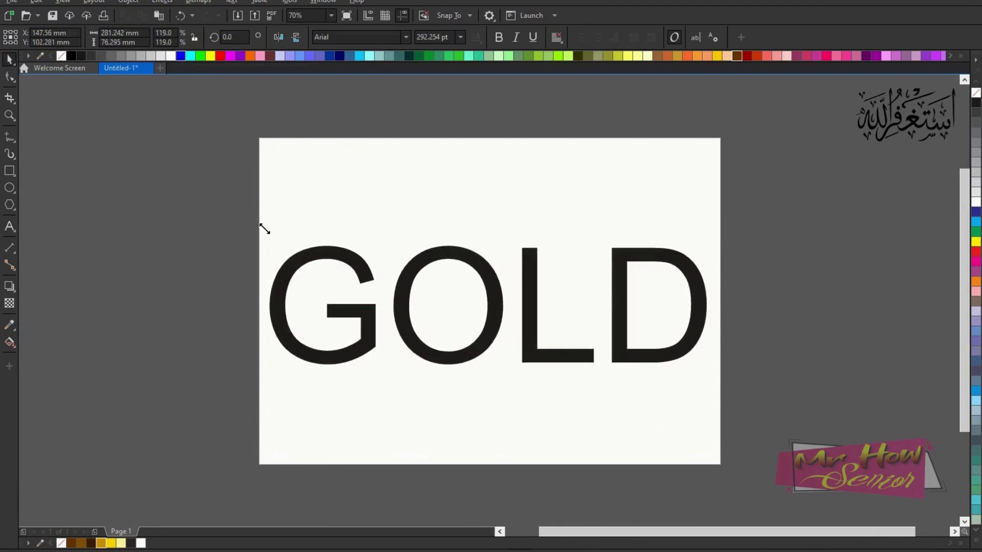
{"action": "left_click_drag", "start_coordinate": [334, 261], "coordinate": [281, 229]}
- Set GOLD in Bodoni Bd BT and nudge it slightly down and left
{"action": "left_click", "coordinate": [406, 37]}
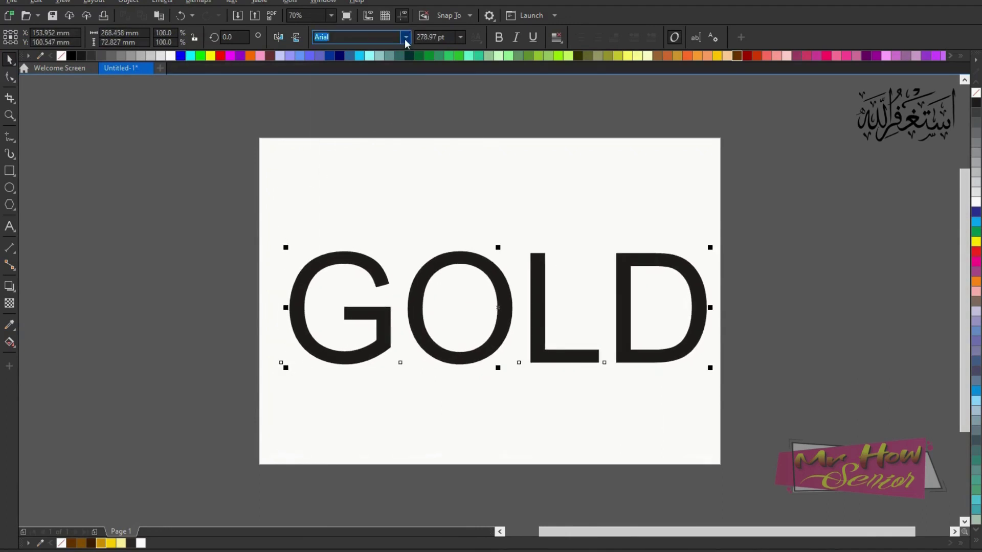
{"action": "left_click", "coordinate": [380, 71]}
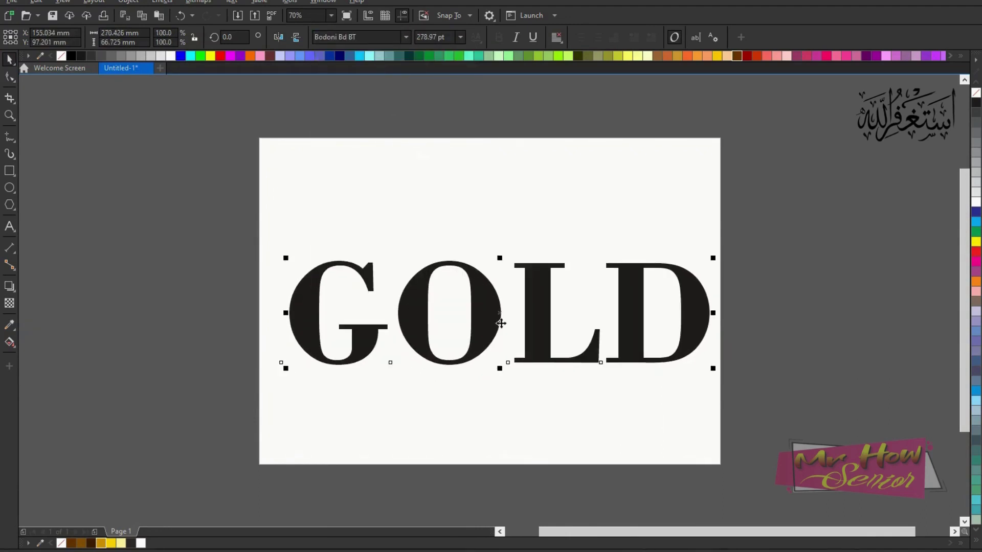
{"action": "left_click_drag", "start_coordinate": [501, 323], "coordinate": [486, 336]}
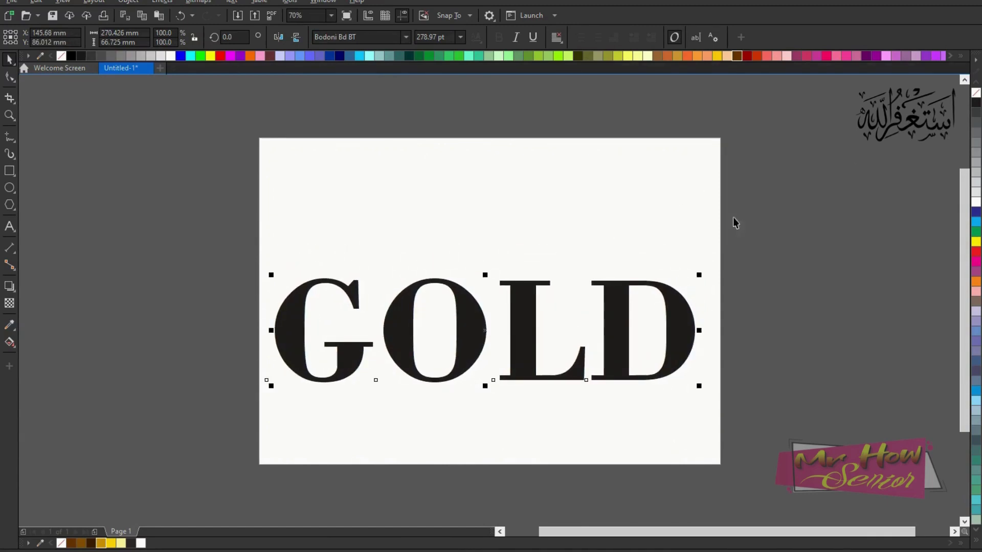
- Fill the GOLD text with solid golden yellow from the palette
{"action": "left_click", "coordinate": [9, 342]}
{"action": "key", "text": "ctrl+z"}
{"action": "key", "text": "space"}
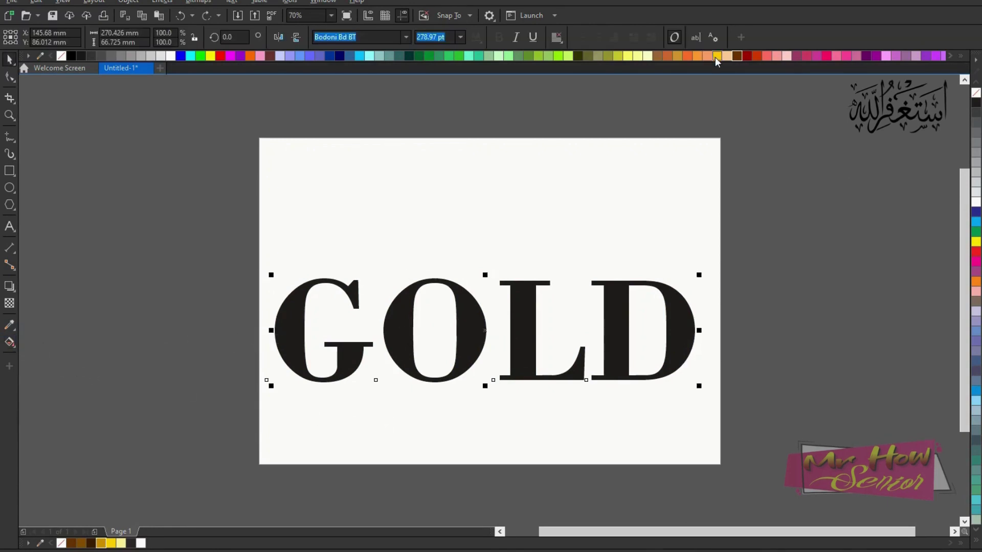
{"action": "left_click", "coordinate": [717, 57]}
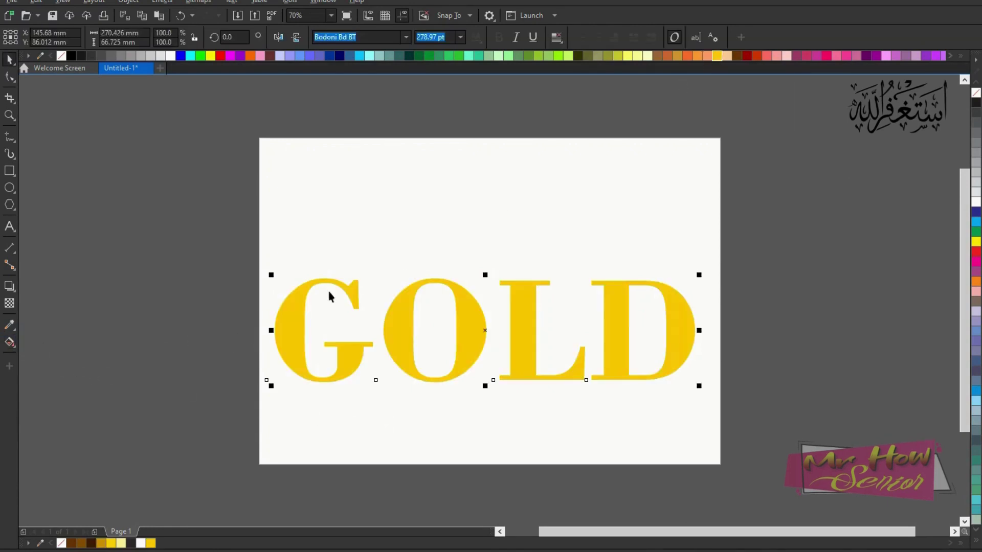
{"action": "left_click", "coordinate": [9, 342]}
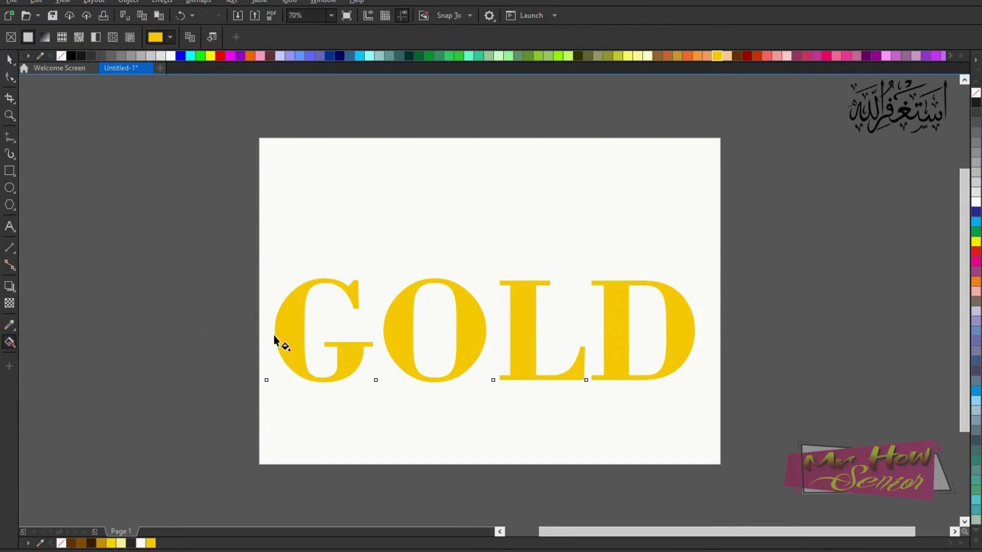
- Lay a left-to-right linear gradient across GOLD with dark brown at the G and yellow stops
{"action": "left_click_drag", "start_coordinate": [274, 336], "coordinate": [698, 335]}
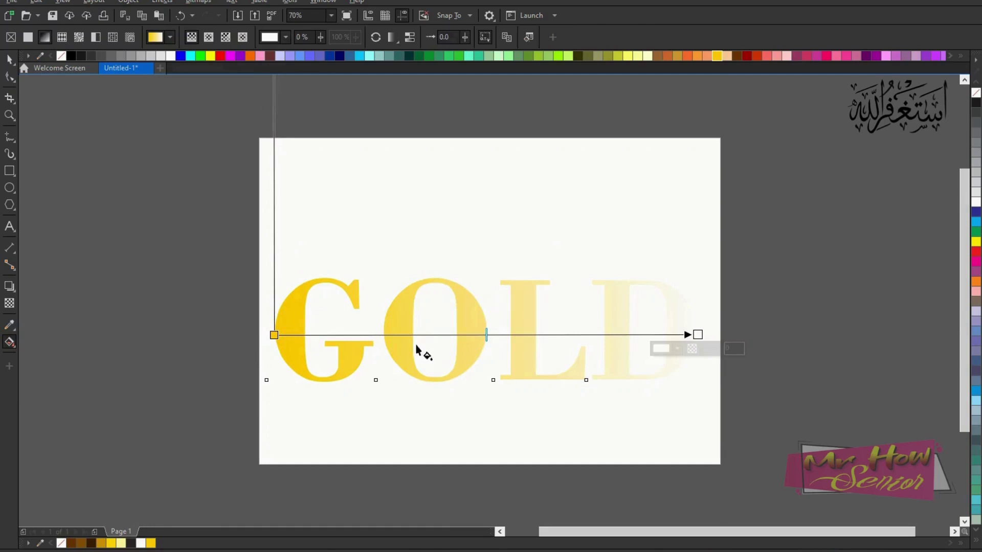
{"action": "double_click", "coordinate": [304, 336]}
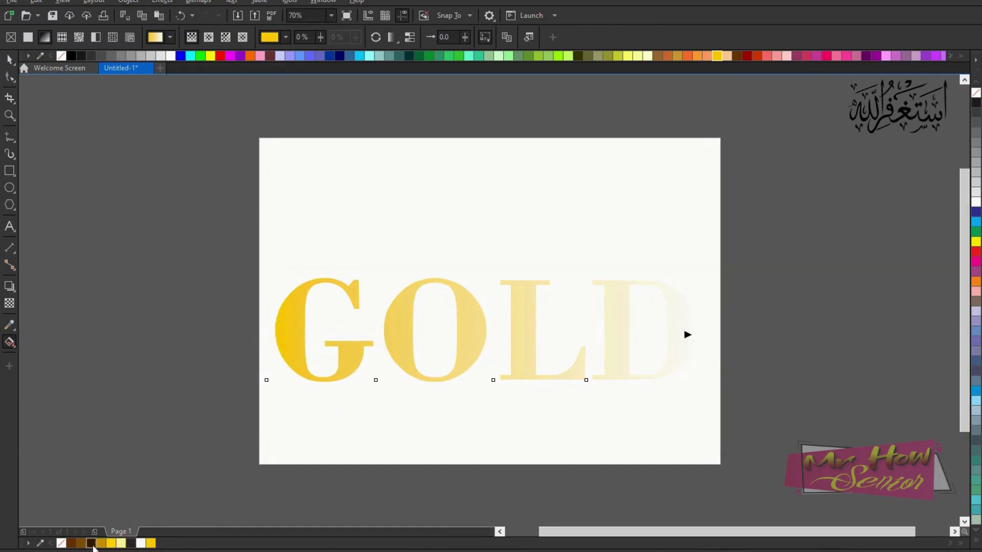
{"action": "left_click_drag", "start_coordinate": [91, 543], "coordinate": [274, 335]}
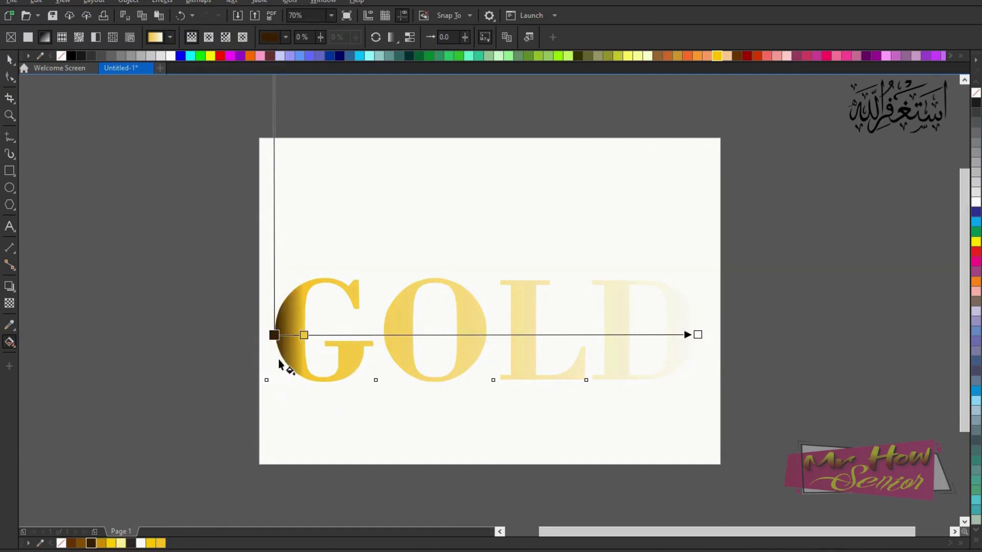
{"action": "double_click", "coordinate": [290, 335]}
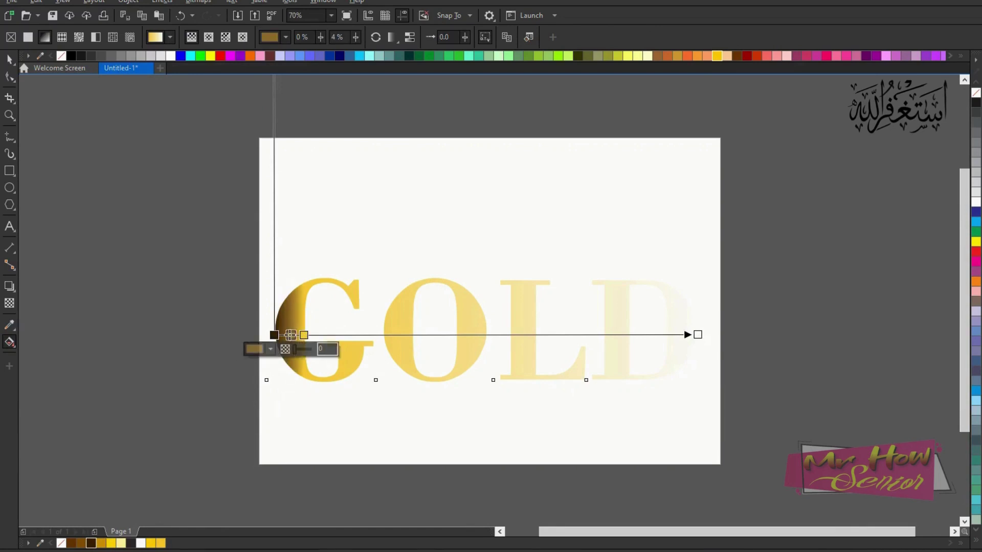
{"action": "left_click", "coordinate": [121, 543]}
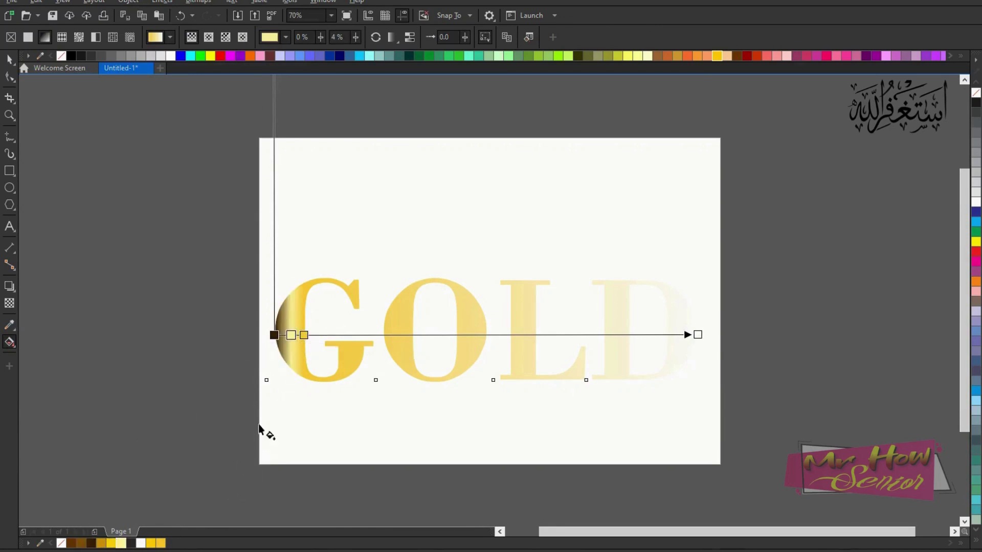
{"action": "double_click", "coordinate": [304, 335]}
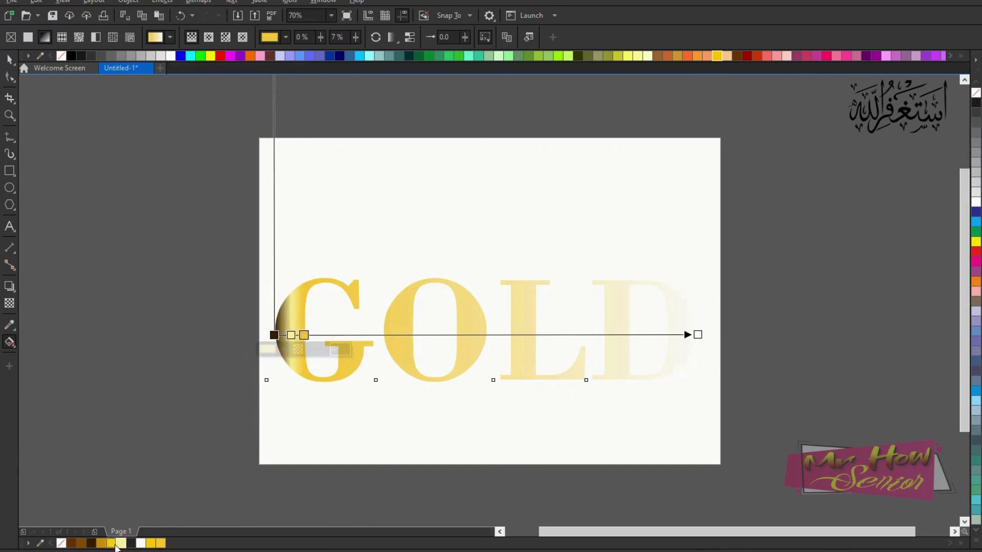
{"action": "left_click", "coordinate": [112, 544]}
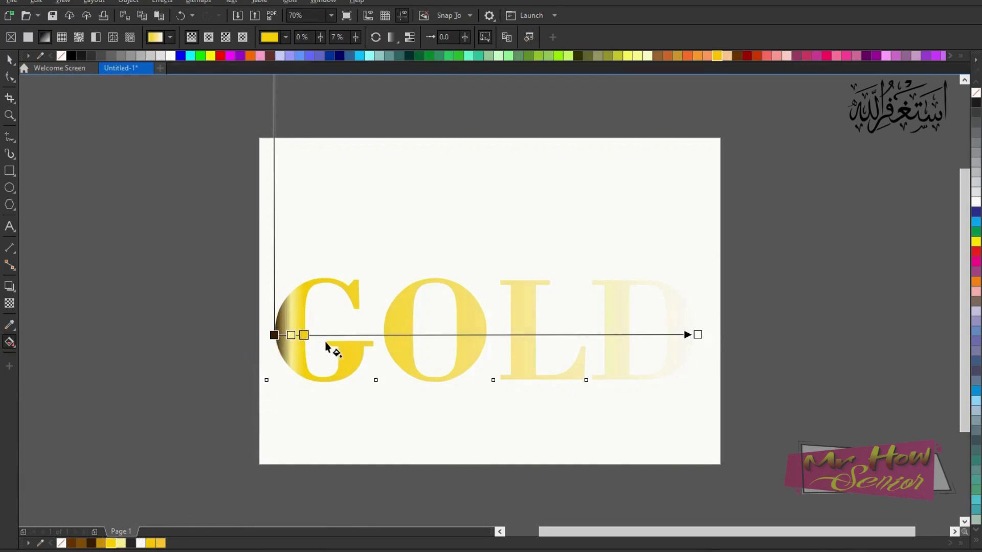
{"action": "key", "text": "Escape"}
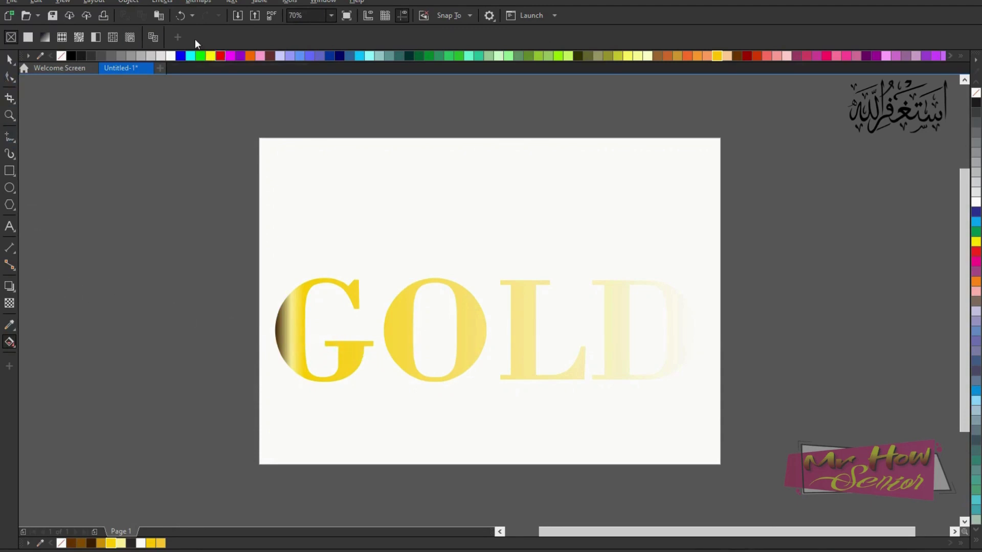
{"action": "left_click", "coordinate": [181, 16]}
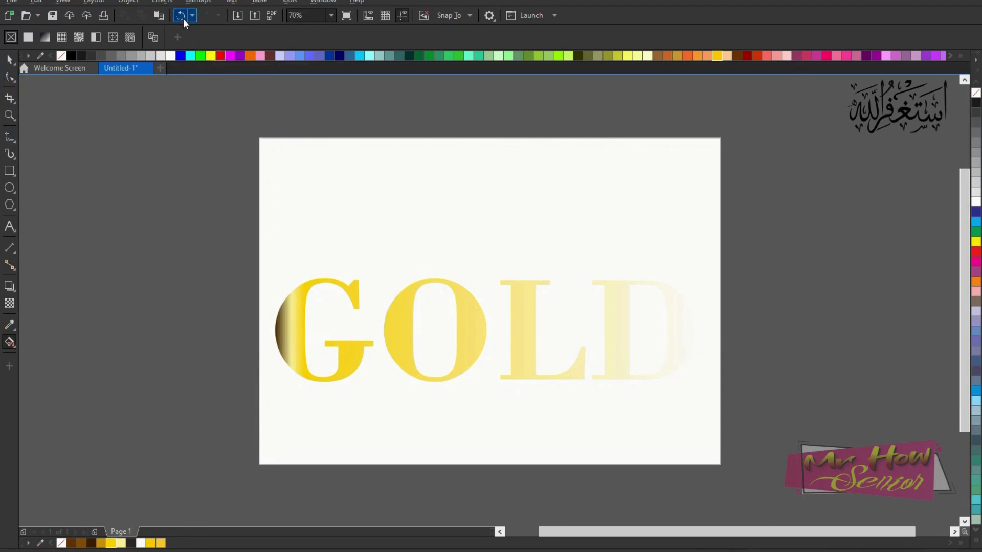
- Add four new colour stops to the gradient across the letter G
{"action": "left_click", "coordinate": [294, 329]}
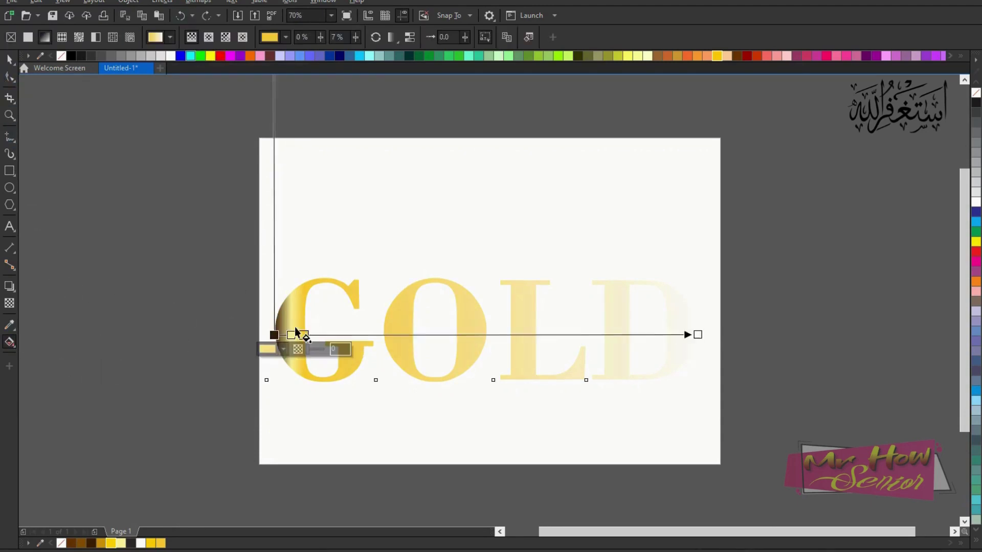
{"action": "double_click", "coordinate": [333, 335]}
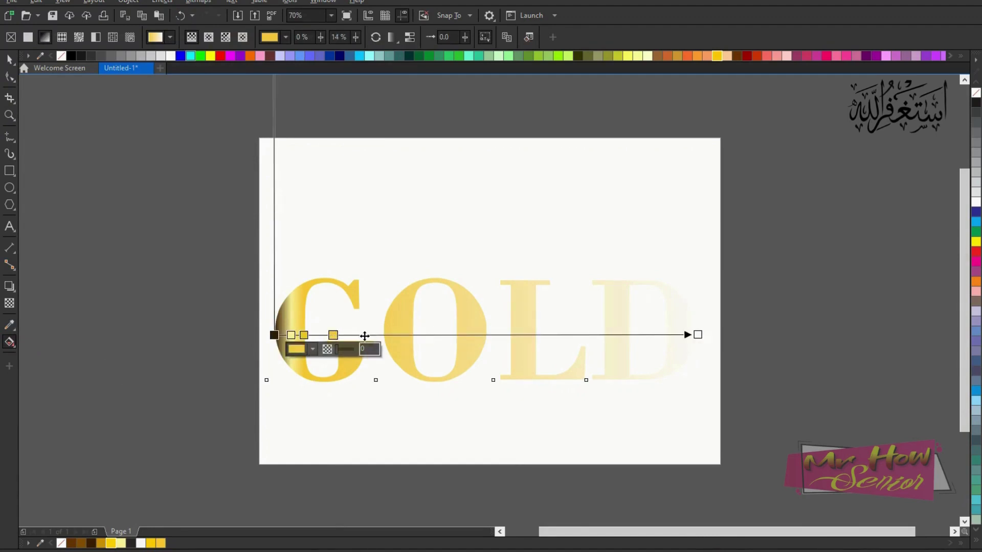
{"action": "double_click", "coordinate": [364, 335]}
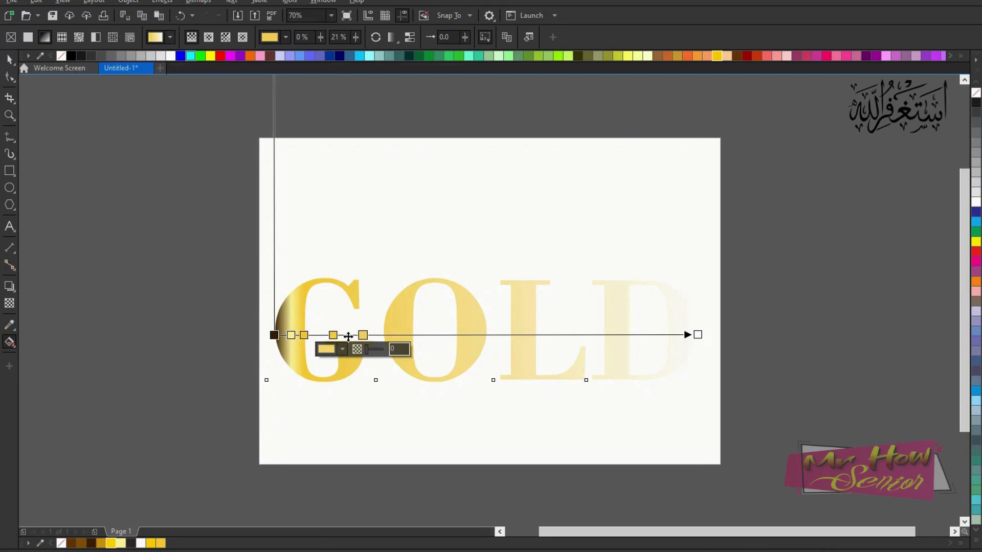
{"action": "double_click", "coordinate": [348, 335]}
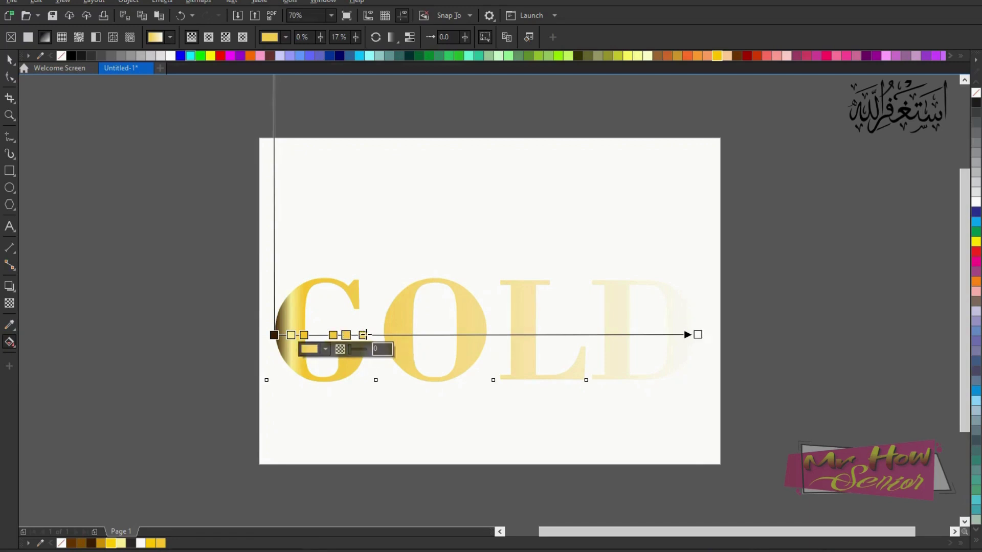
{"action": "double_click", "coordinate": [320, 335]}
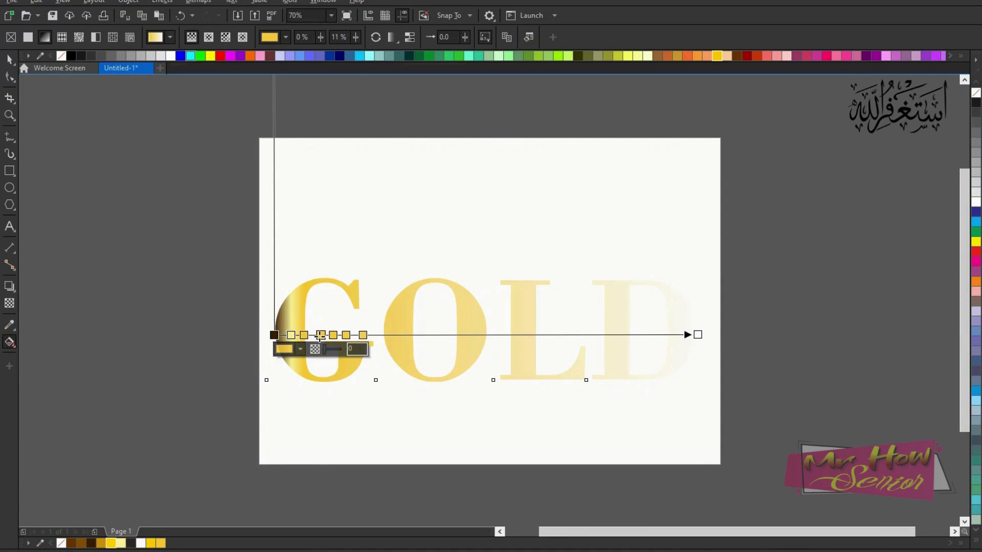
- Colour the G's stops light yellow, deeper gold at 14% and bright yellow at 17%
{"action": "left_click", "coordinate": [121, 543]}
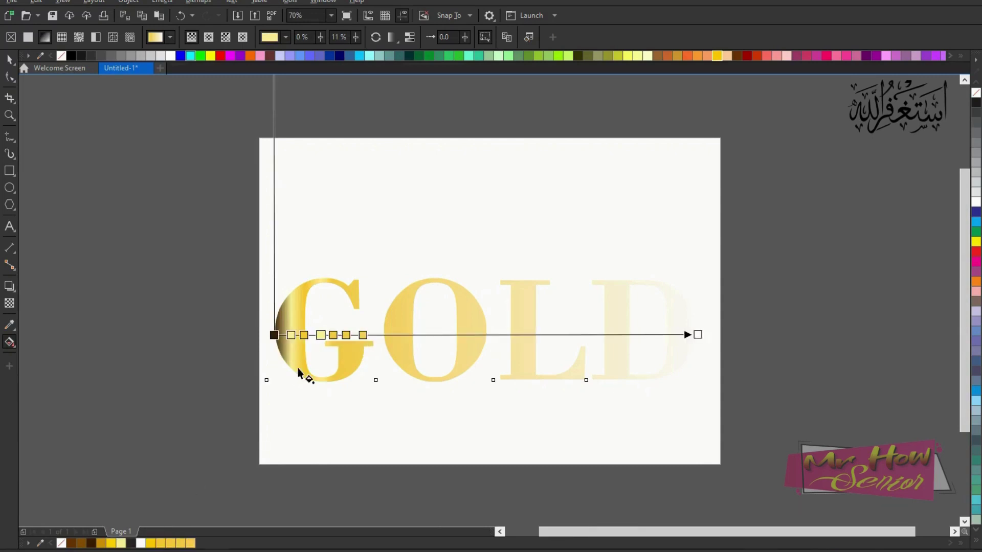
{"action": "left_click", "coordinate": [333, 336]}
{"action": "left_click", "coordinate": [107, 543]}
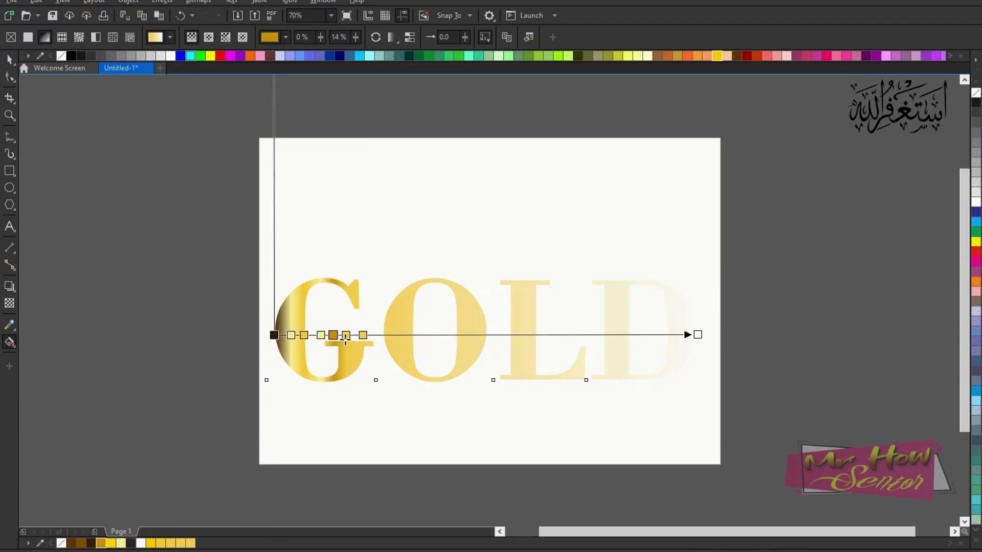
{"action": "left_click", "coordinate": [347, 335]}
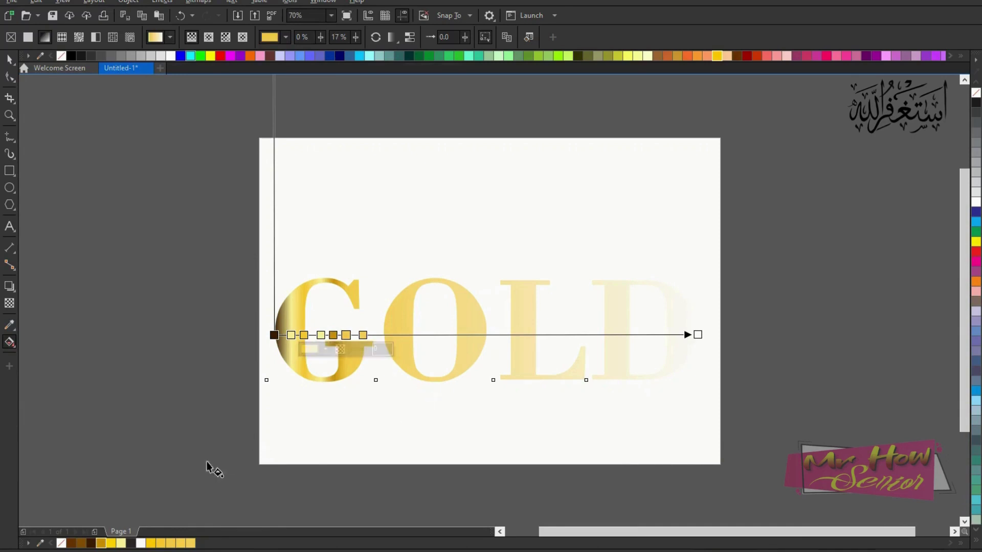
{"action": "left_click", "coordinate": [111, 543]}
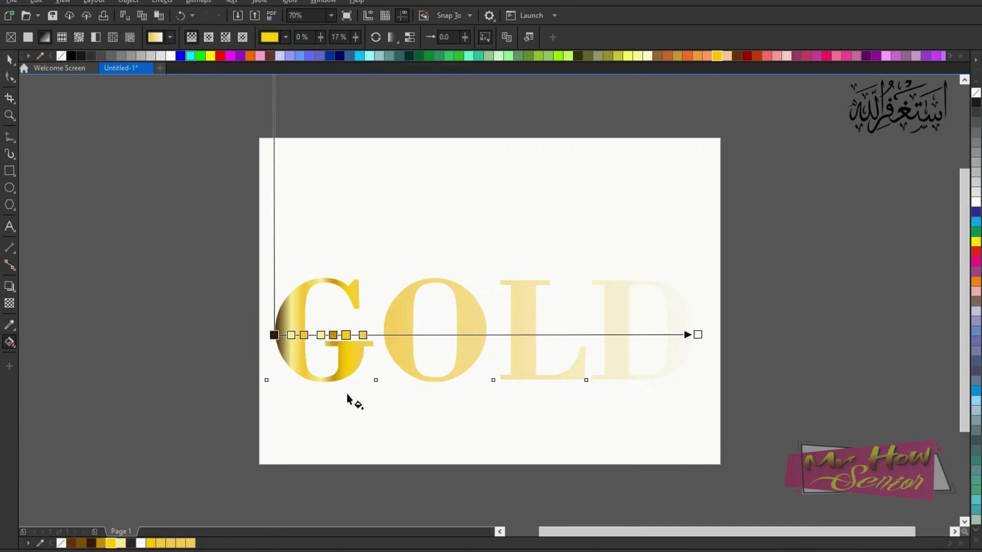
{"action": "left_click", "coordinate": [363, 335]}
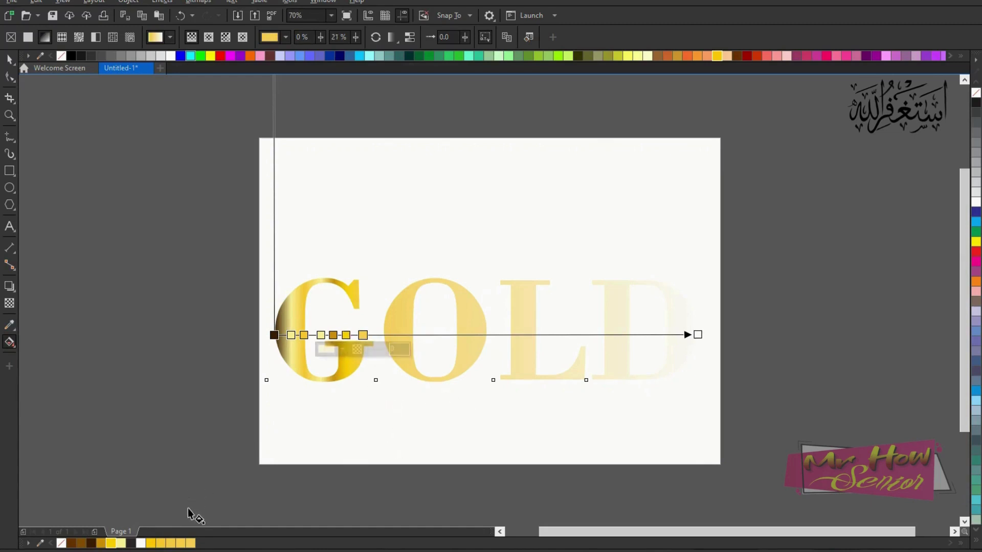
- Turn the next G stop dark gold and reposition a nearby gold stop
{"action": "left_click", "coordinate": [100, 544]}
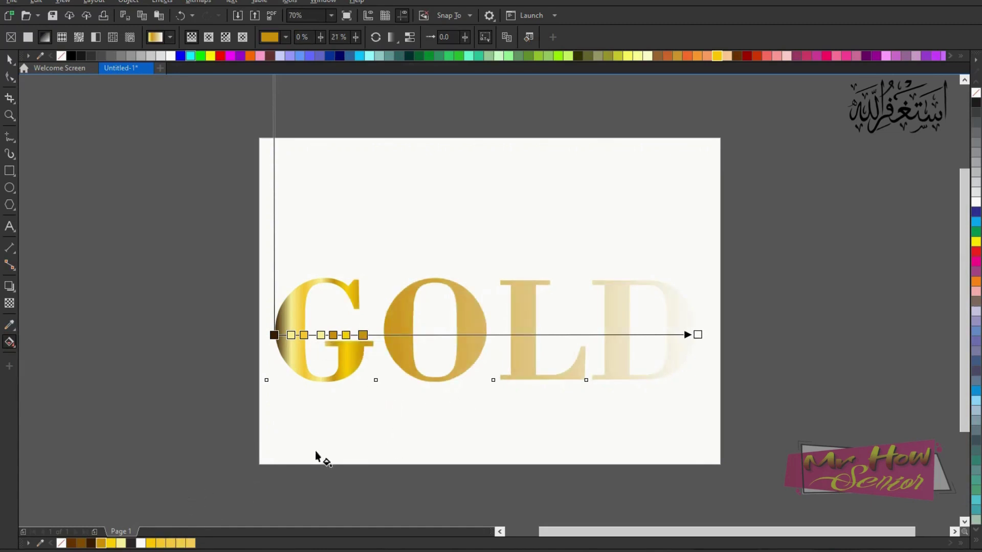
{"action": "left_click", "coordinate": [290, 335]}
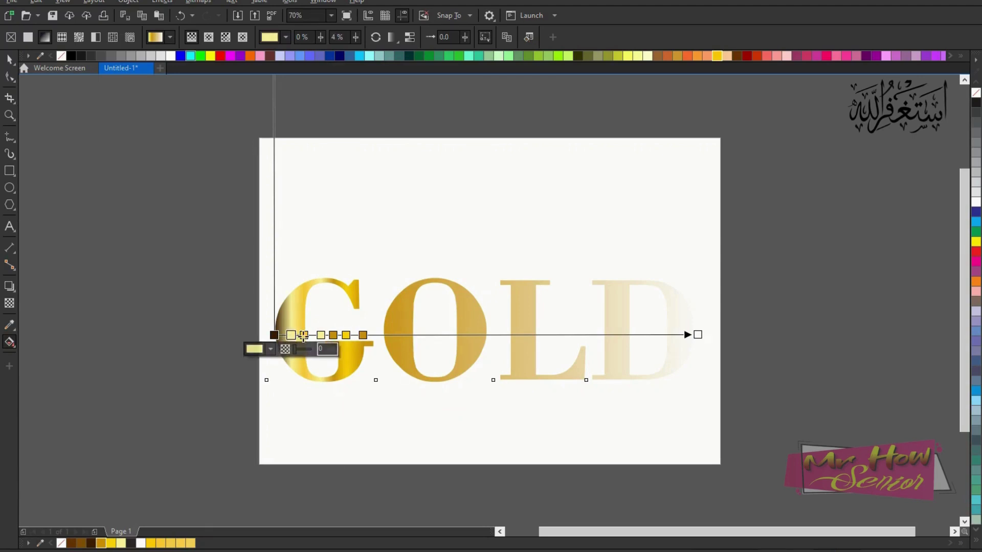
{"action": "left_click_drag", "start_coordinate": [304, 336], "coordinate": [288, 335]}
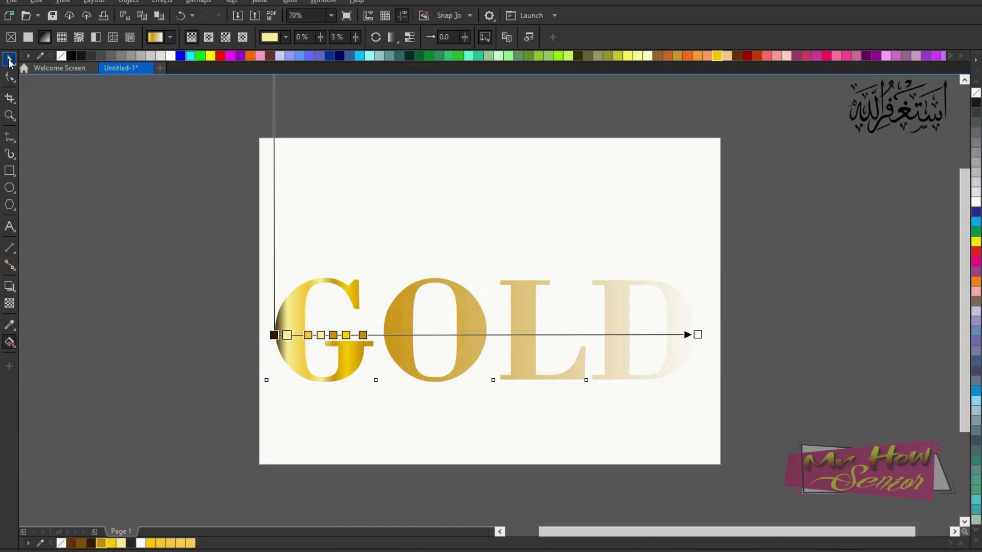
- Add dark brown, bright yellow and pale yellow stops across the O
{"action": "double_click", "coordinate": [385, 335]}
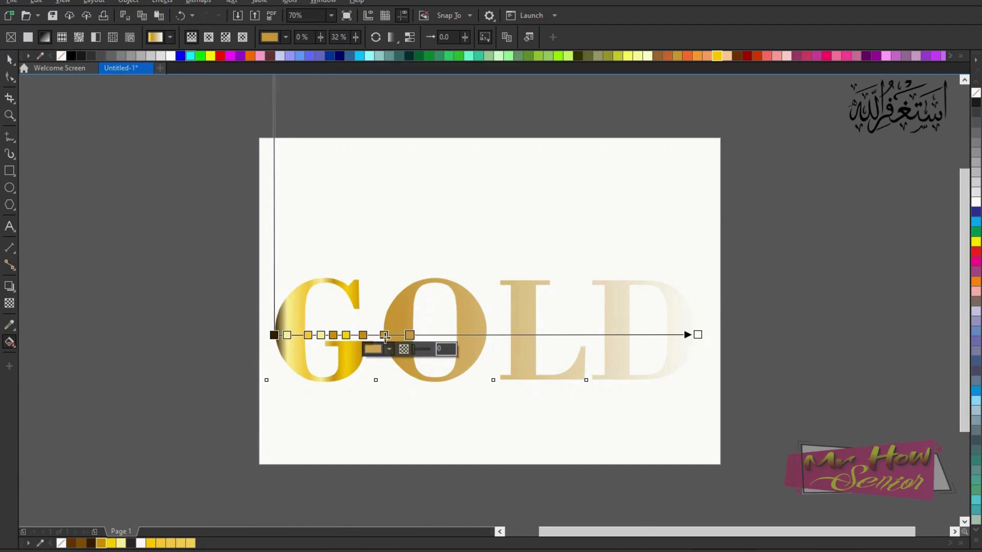
{"action": "double_click", "coordinate": [411, 336]}
{"action": "left_click", "coordinate": [87, 545]}
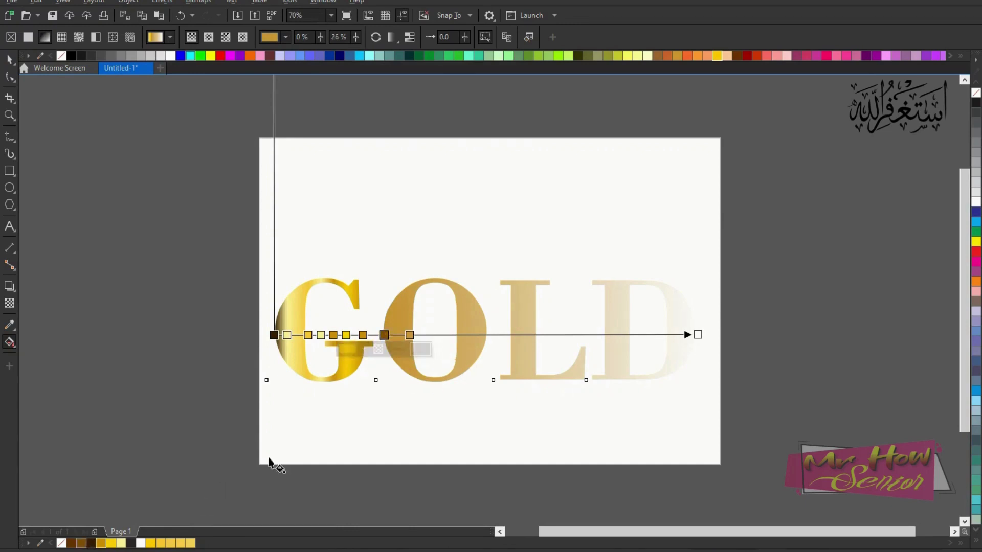
{"action": "left_click", "coordinate": [409, 335]}
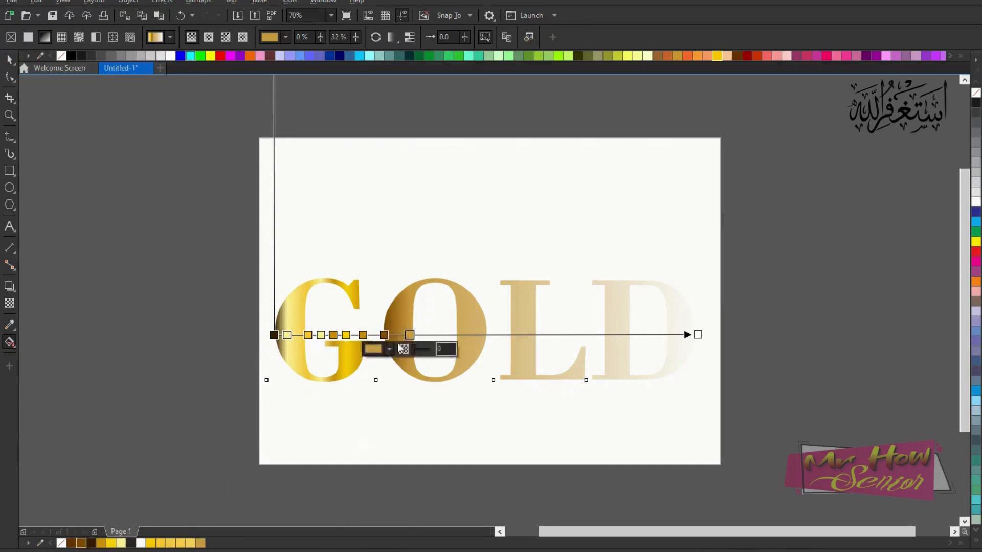
{"action": "left_click", "coordinate": [121, 543]}
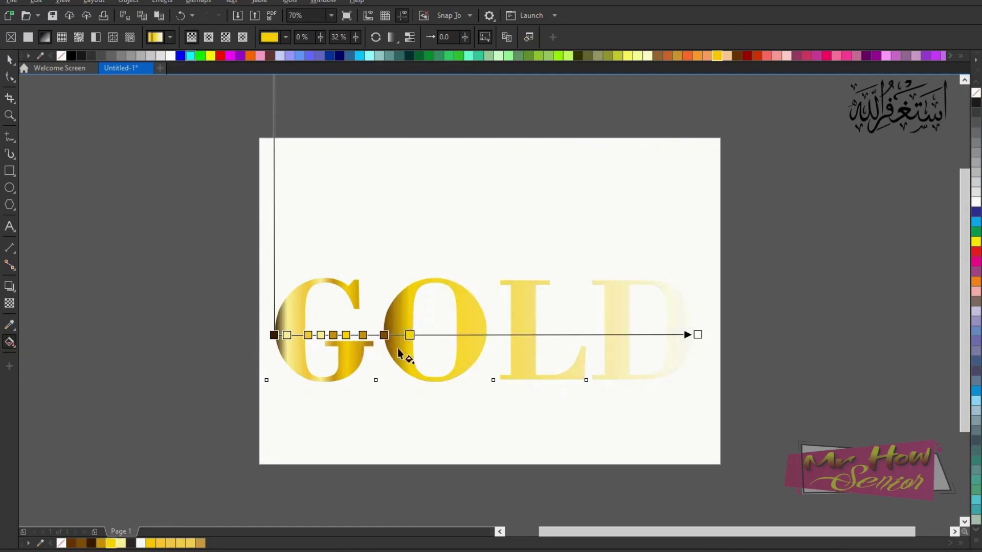
{"action": "left_click", "coordinate": [397, 335]}
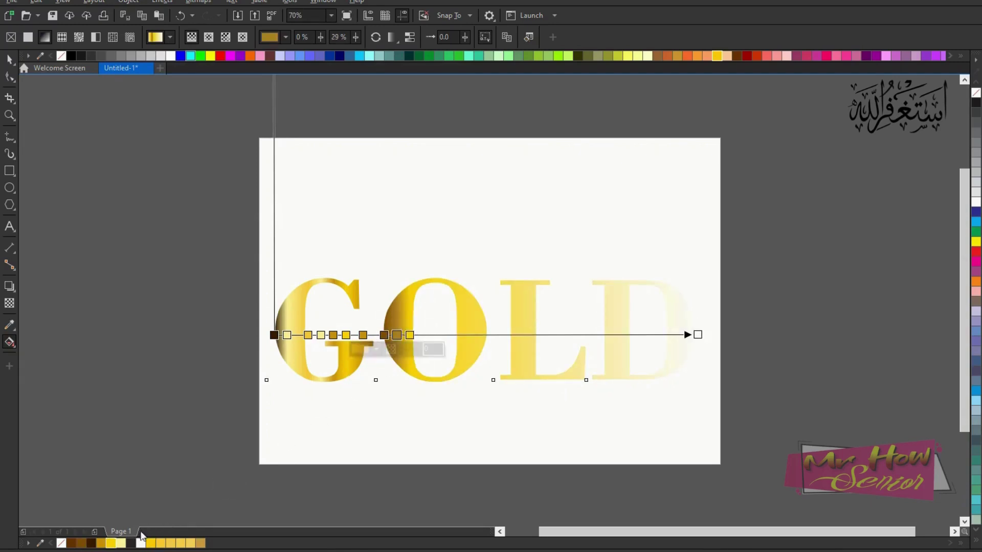
{"action": "left_click", "coordinate": [122, 543]}
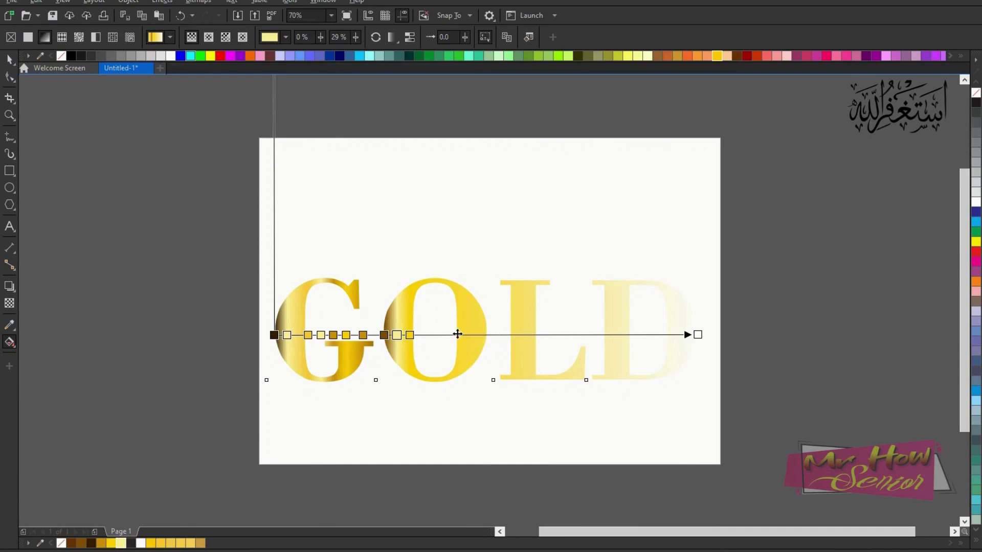
- Add stops over the L and colour them bright yellow with a pale yellow one between
{"action": "double_click", "coordinate": [456, 335]}
{"action": "double_click", "coordinate": [486, 335]}
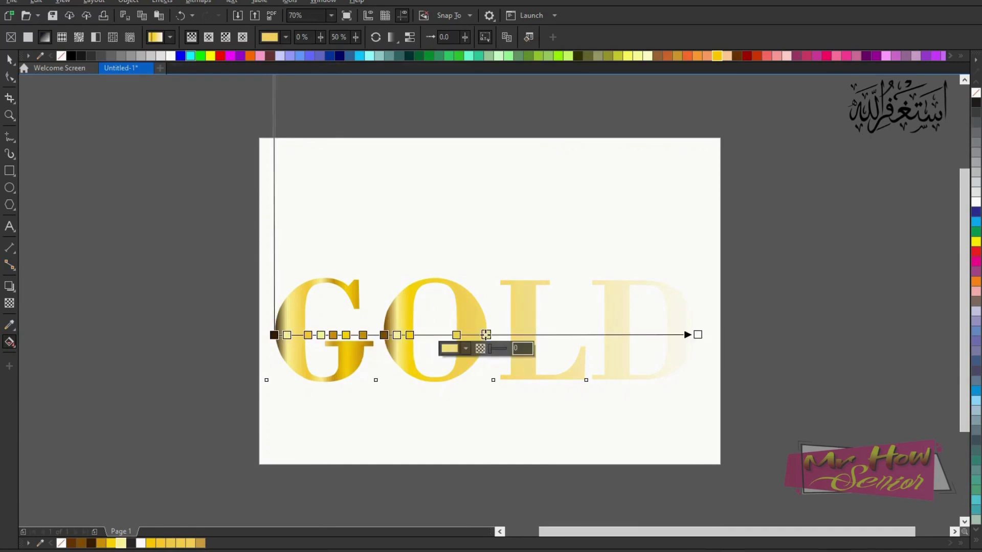
{"action": "double_click", "coordinate": [470, 335]}
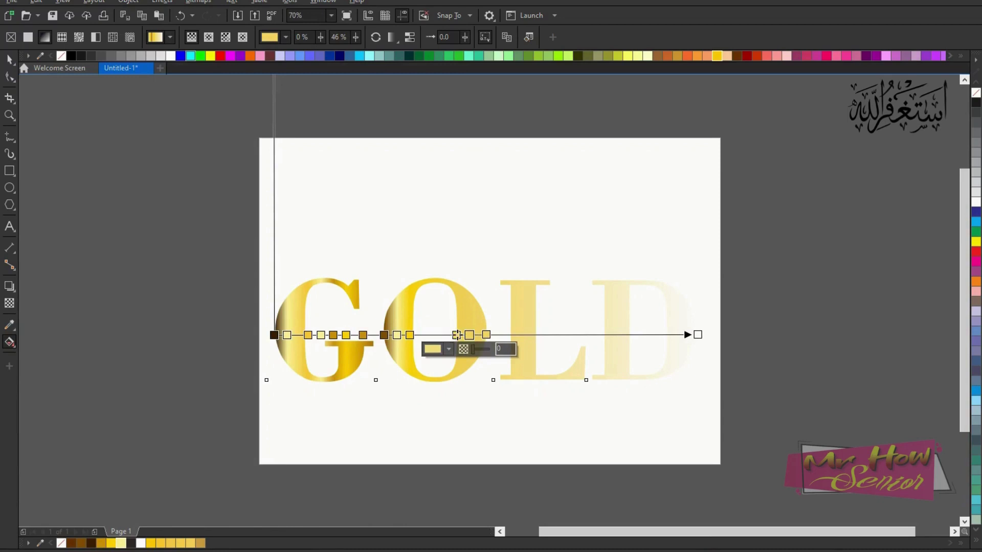
{"action": "left_click", "coordinate": [457, 335]}
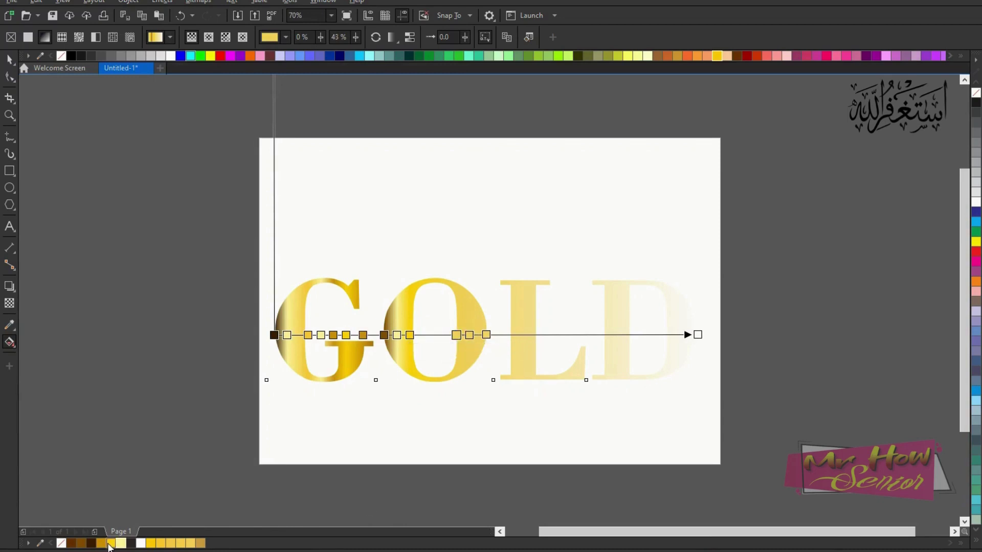
{"action": "left_click", "coordinate": [111, 543]}
{"action": "left_click", "coordinate": [487, 335]}
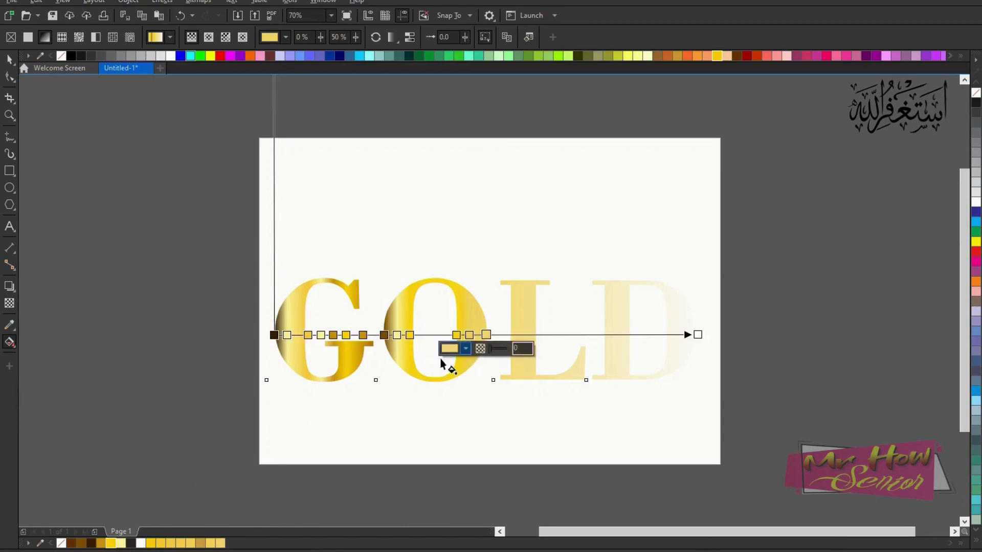
{"action": "left_click", "coordinate": [111, 543]}
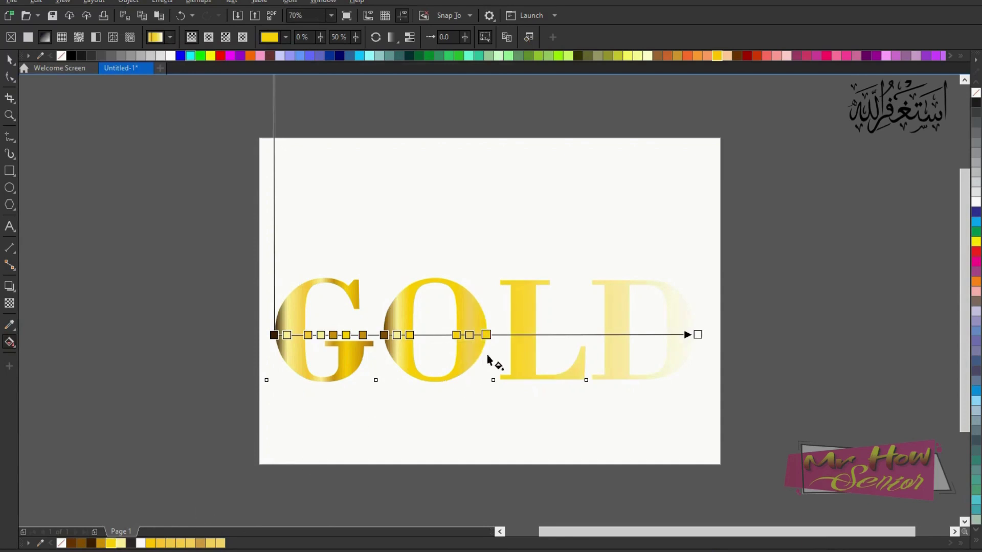
{"action": "double_click", "coordinate": [470, 335]}
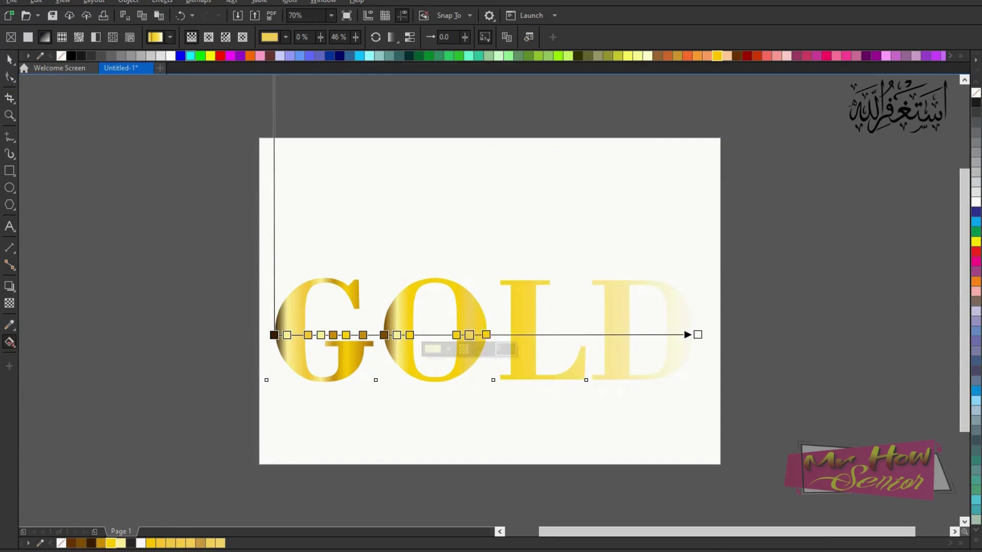
{"action": "left_click", "coordinate": [120, 543]}
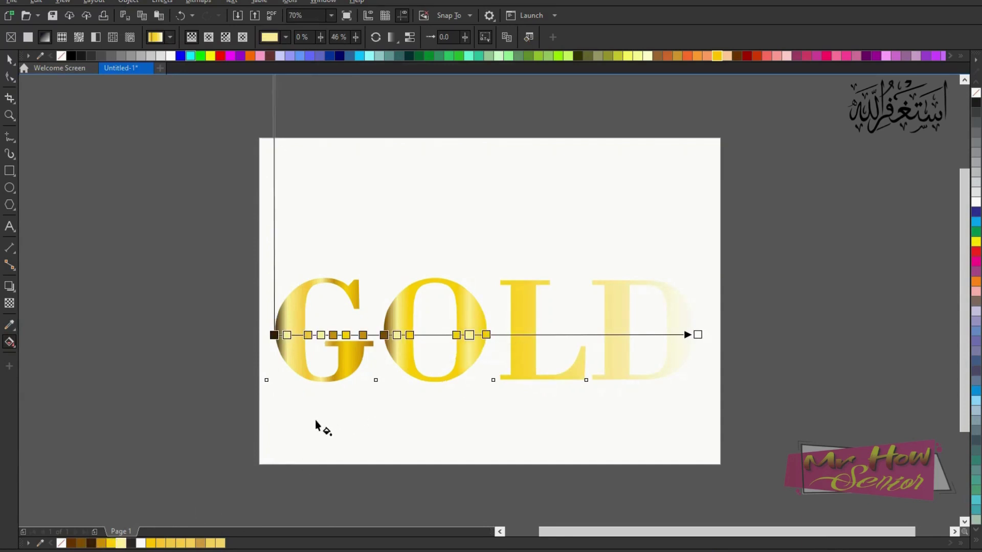
- Add three stops on the L coloured brown, light yellow and pale yellow
{"action": "double_click", "coordinate": [512, 335]}
{"action": "double_click", "coordinate": [536, 335]}
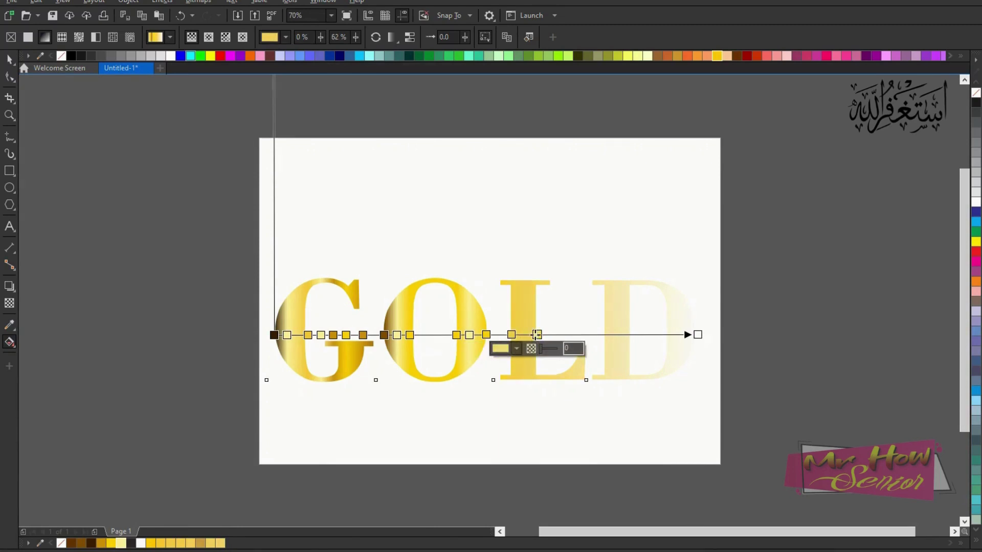
{"action": "double_click", "coordinate": [524, 335]}
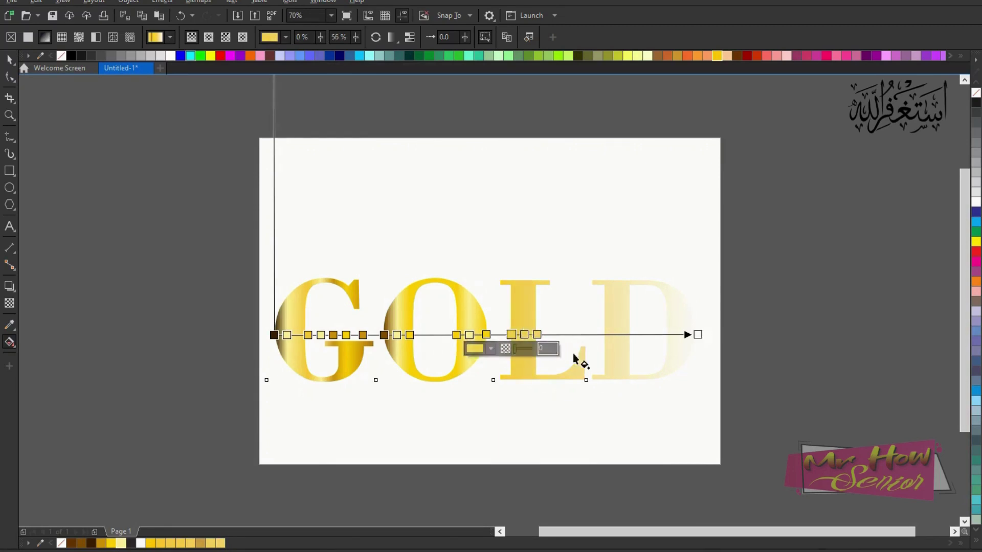
{"action": "left_click", "coordinate": [80, 543]}
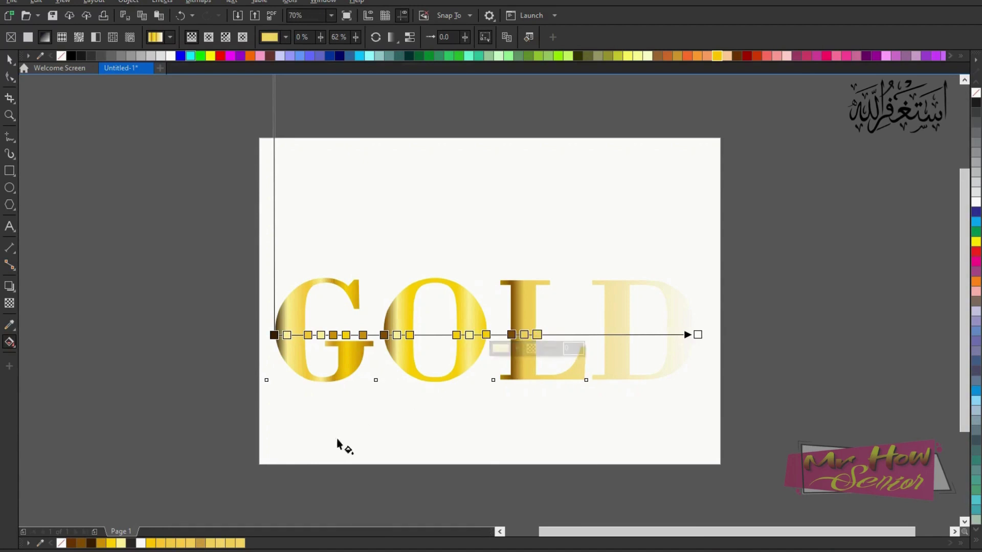
{"action": "left_click", "coordinate": [111, 543]}
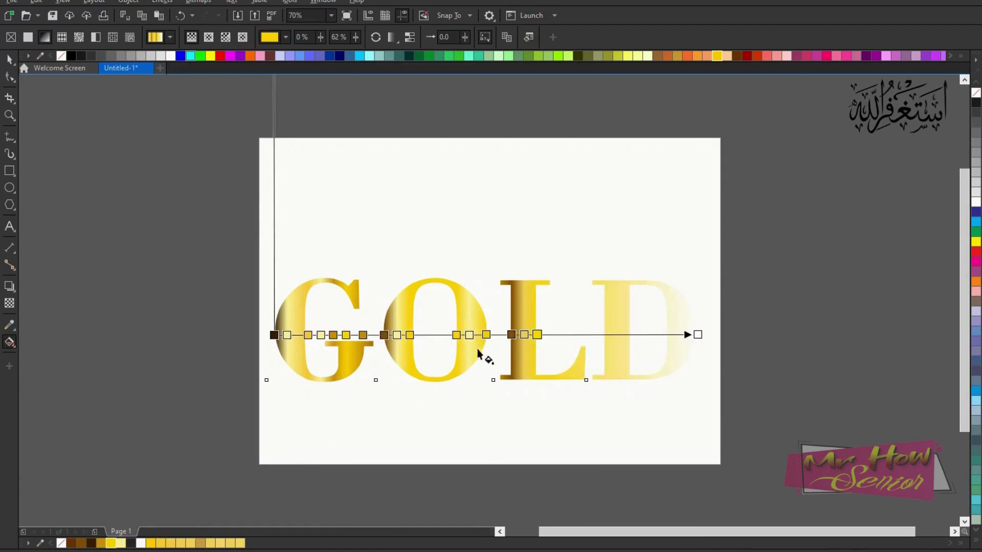
{"action": "left_click", "coordinate": [120, 543]}
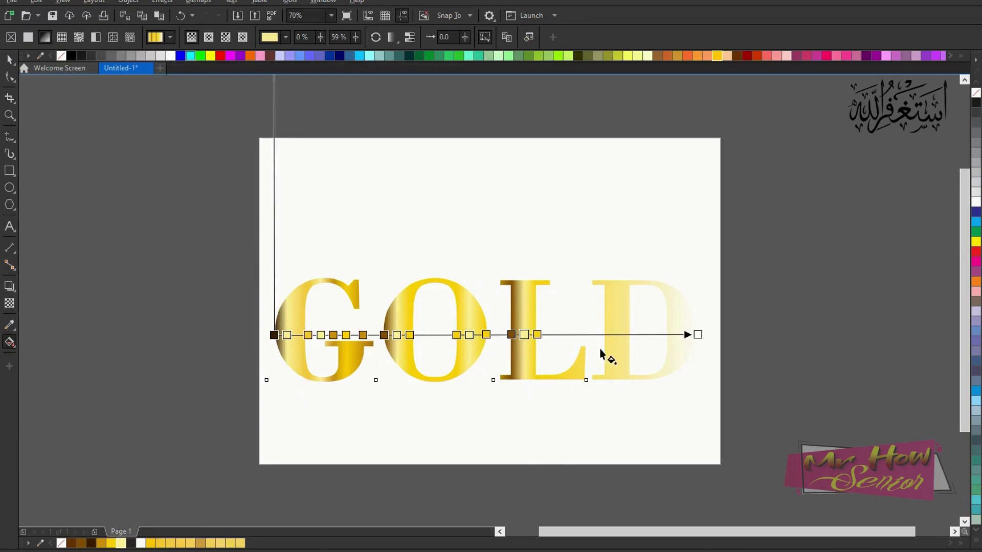
- Add stops over the D: 78% dark brown, 84% gold, 94% yellow, end stop dark gold
{"action": "double_click", "coordinate": [606, 335]}
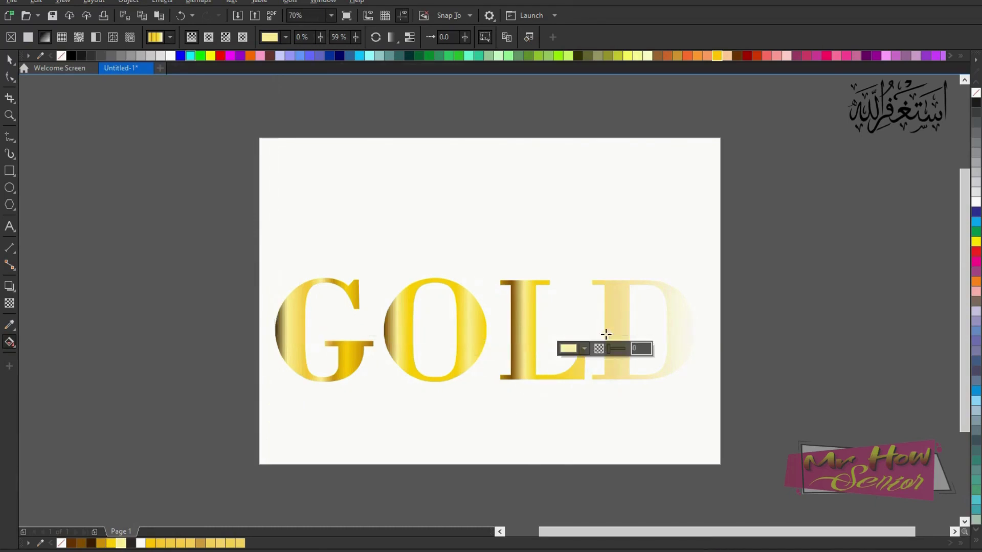
{"action": "double_click", "coordinate": [630, 334]}
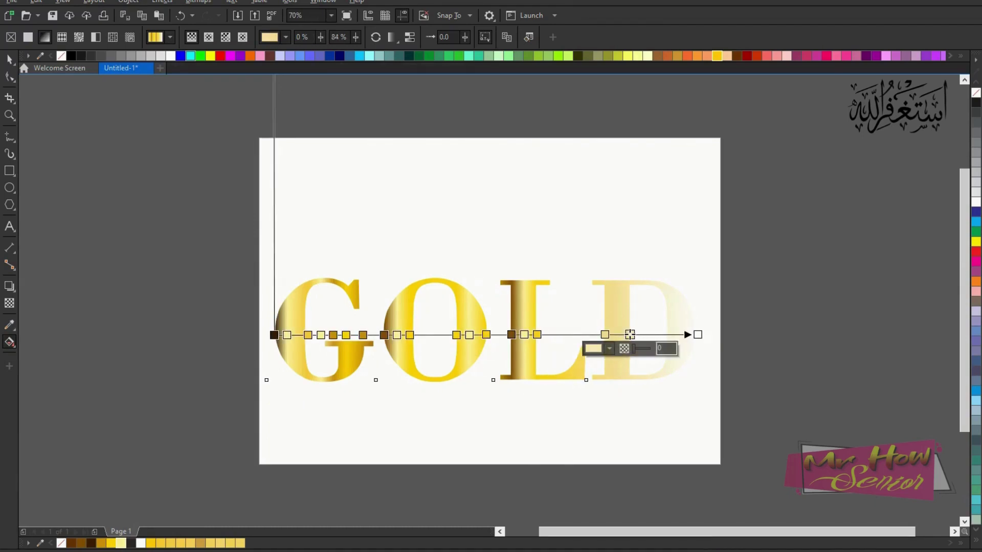
{"action": "double_click", "coordinate": [671, 334]}
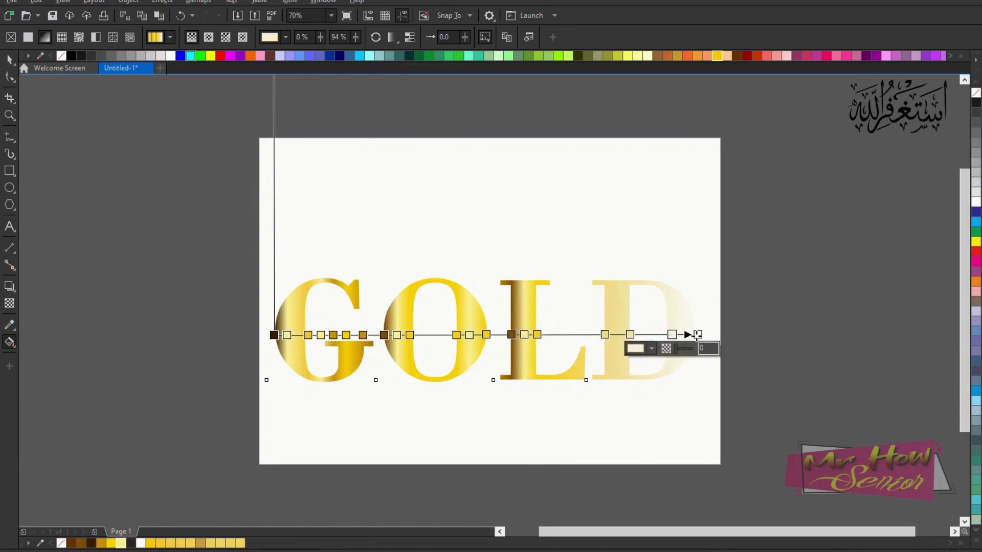
{"action": "left_click", "coordinate": [101, 543]}
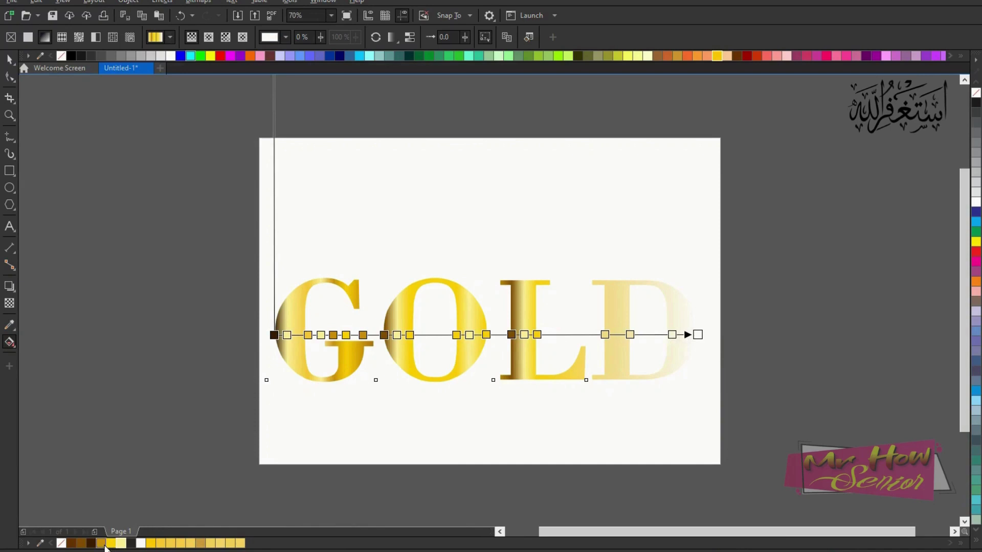
{"action": "left_click", "coordinate": [605, 335]}
{"action": "left_click", "coordinate": [81, 544]}
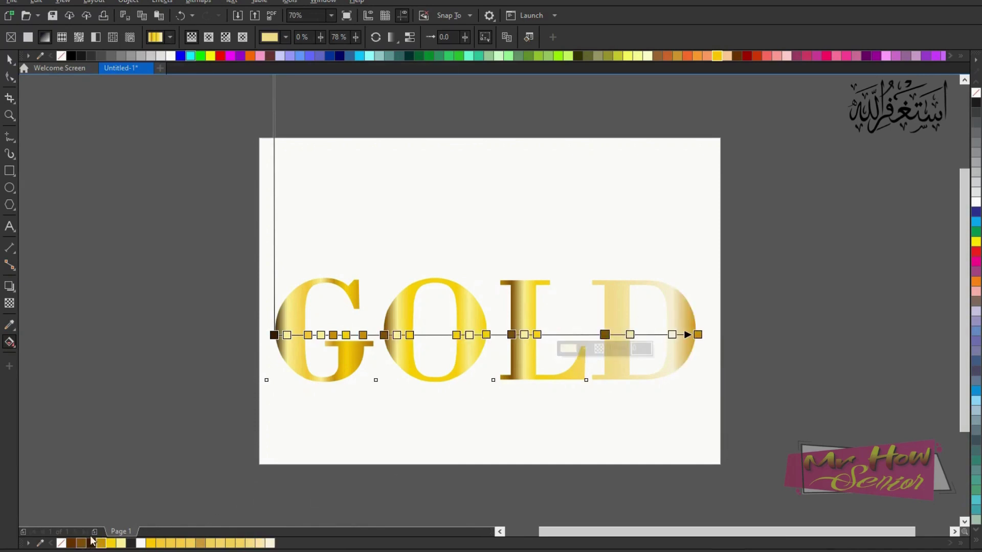
{"action": "left_click", "coordinate": [631, 335]}
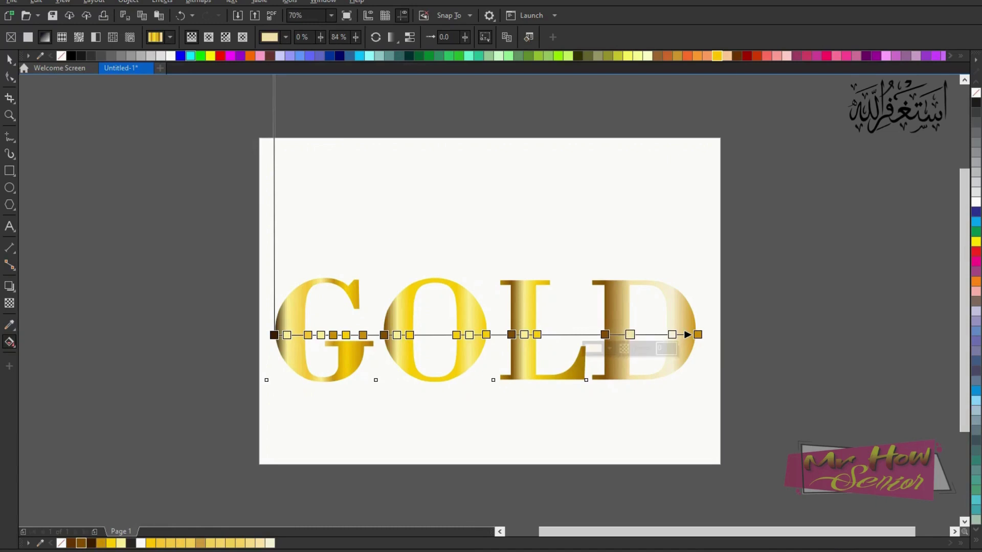
{"action": "left_click", "coordinate": [101, 544]}
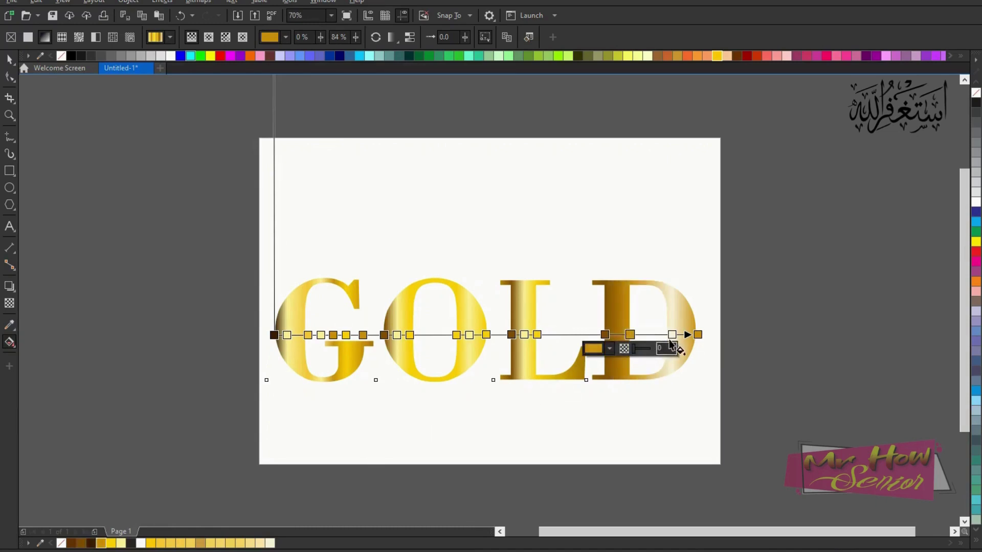
{"action": "left_click", "coordinate": [672, 335]}
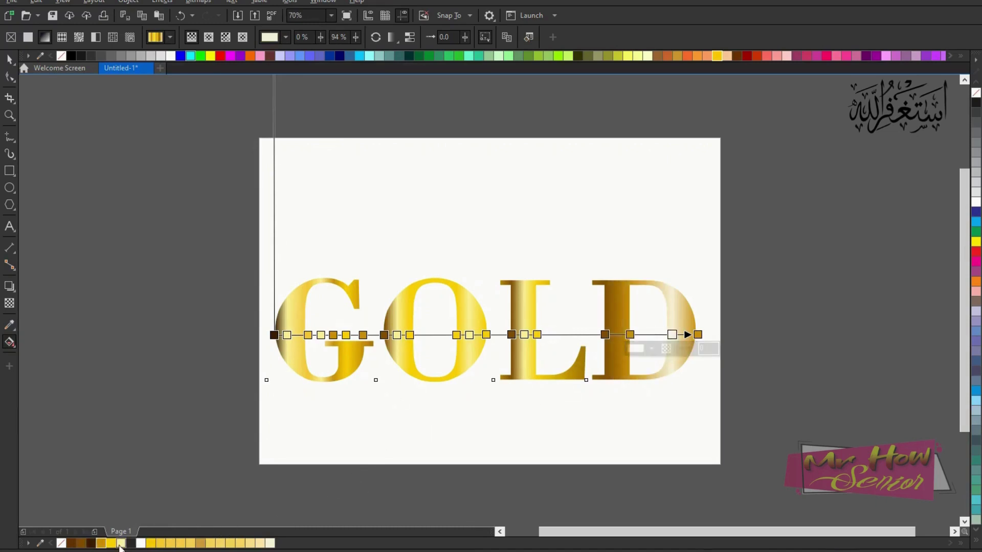
{"action": "left_click", "coordinate": [110, 543]}
- Brighten the 84% stop, add a light yellow 81% stop, and darken the O's 43% stop
{"action": "left_click", "coordinate": [629, 334]}
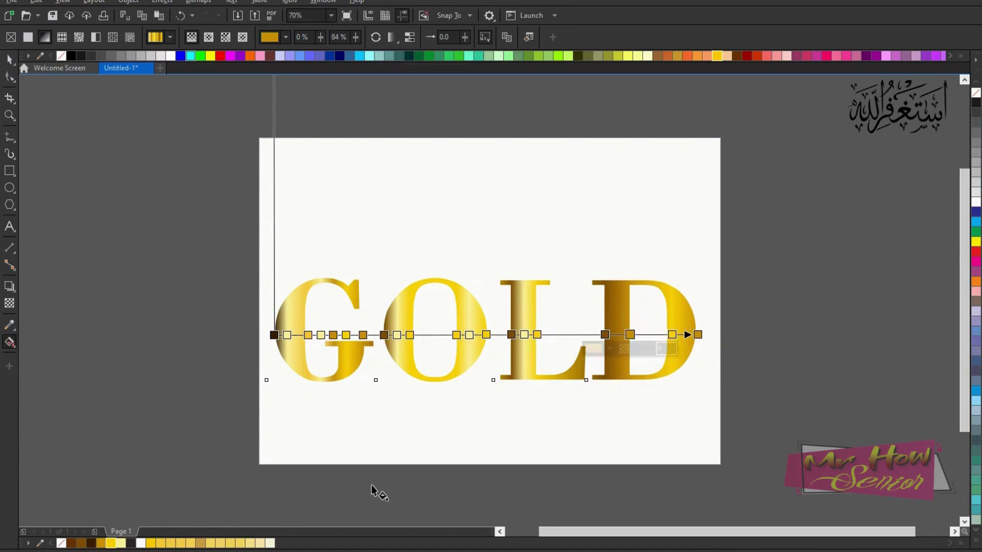
{"action": "left_click", "coordinate": [109, 543]}
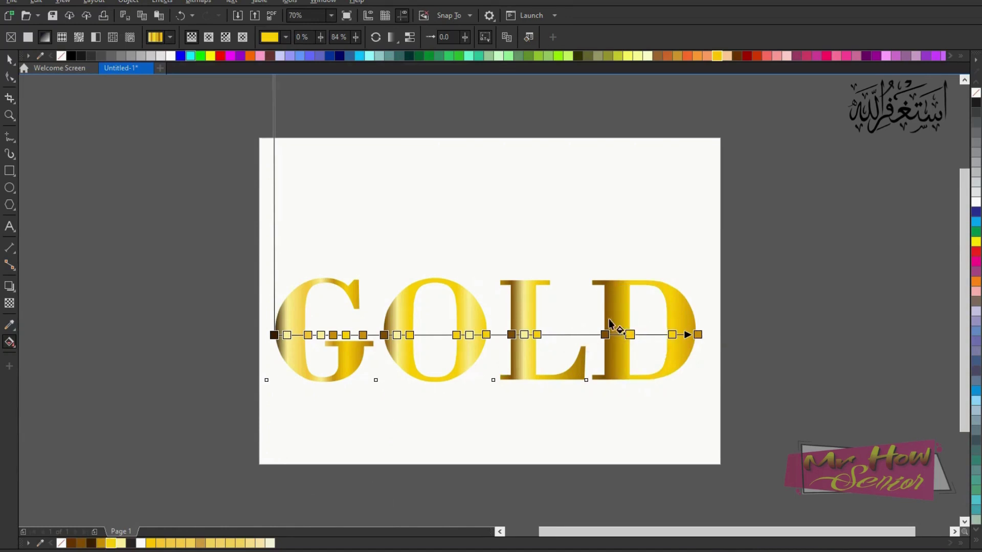
{"action": "double_click", "coordinate": [617, 334]}
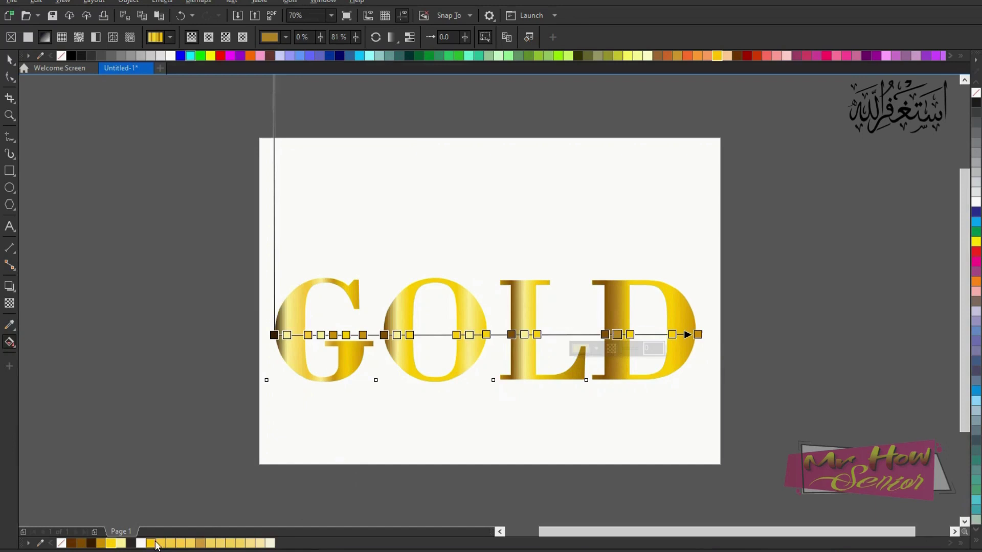
{"action": "left_click", "coordinate": [125, 544]}
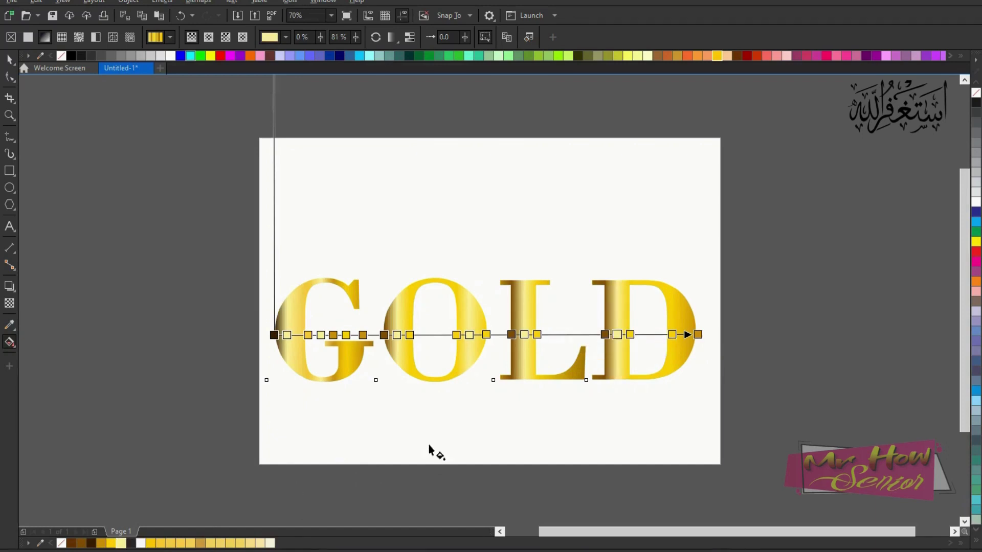
{"action": "left_click", "coordinate": [469, 335]}
{"action": "left_click", "coordinate": [456, 335]}
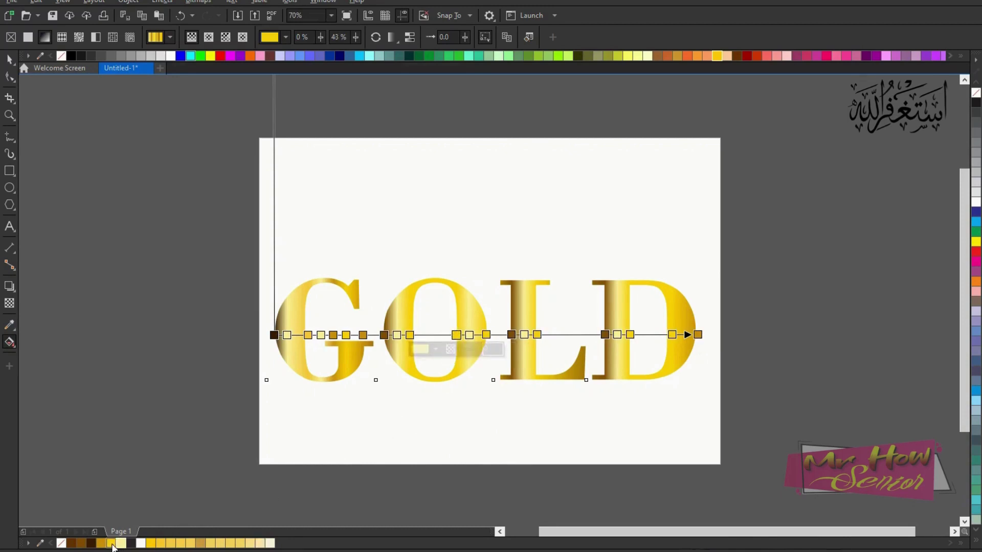
{"action": "left_click", "coordinate": [104, 543]}
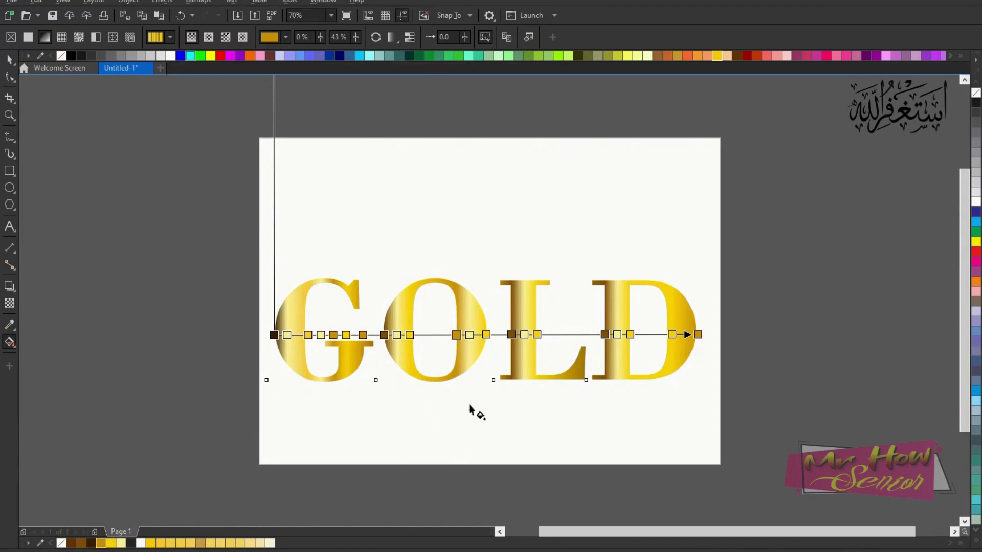
{"action": "left_click", "coordinate": [11, 65]}
- Outline the GOLD text in dark blue with a 4.0 pt pen width
{"action": "left_click", "coordinate": [269, 224]}
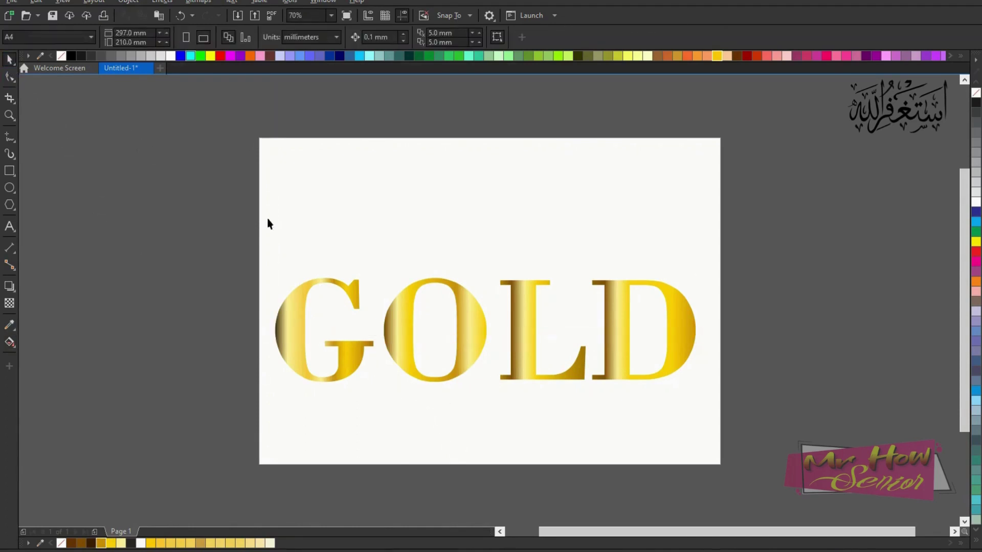
{"action": "left_click", "coordinate": [306, 328]}
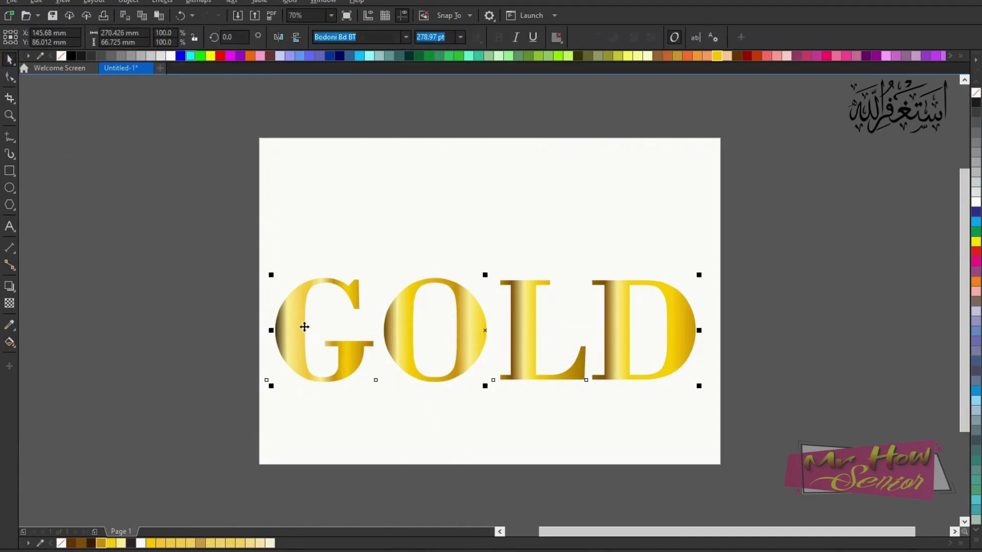
{"action": "right_click", "coordinate": [976, 211]}
{"action": "key", "text": "F12"}
{"action": "left_click", "coordinate": [419, 237]}
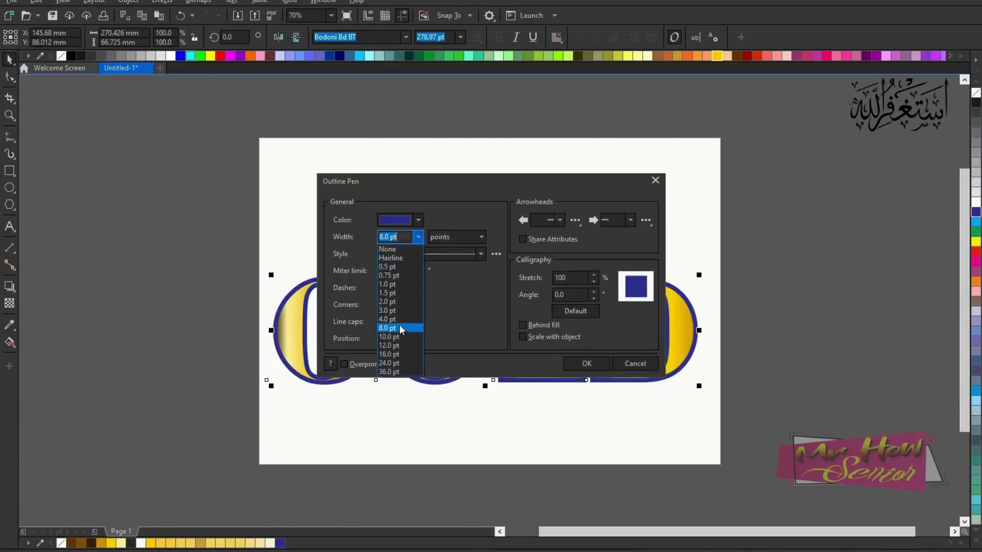
{"action": "left_click", "coordinate": [397, 319]}
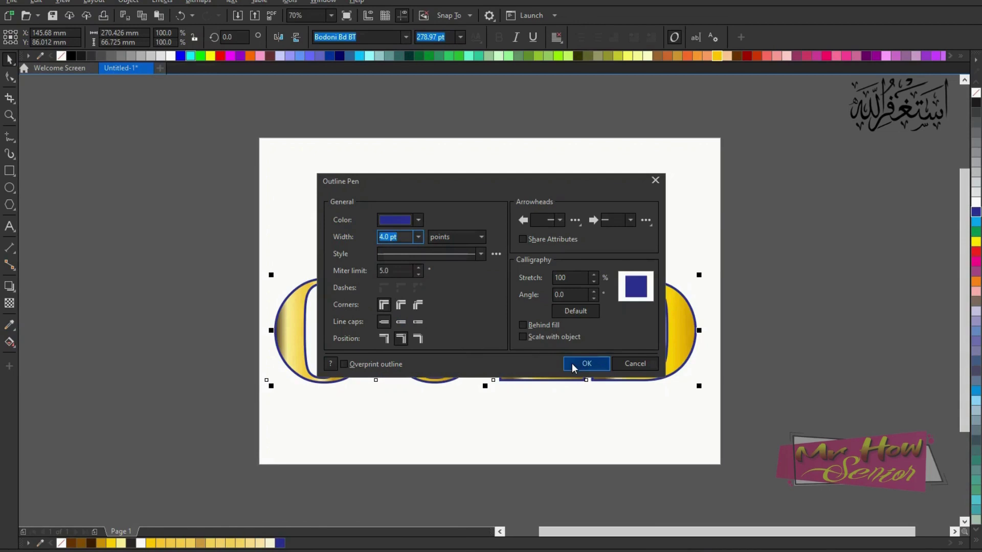
{"action": "left_click", "coordinate": [573, 363]}
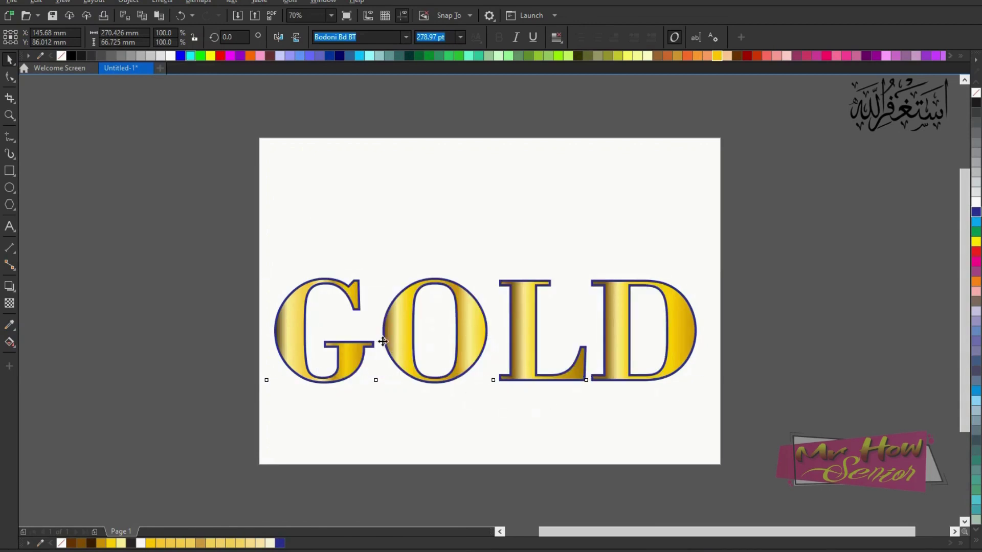
- Convert GOLD's outline to a separate object and drag it up near the page top
{"action": "left_click", "coordinate": [9, 59]}
{"action": "left_click", "coordinate": [129, 2]}
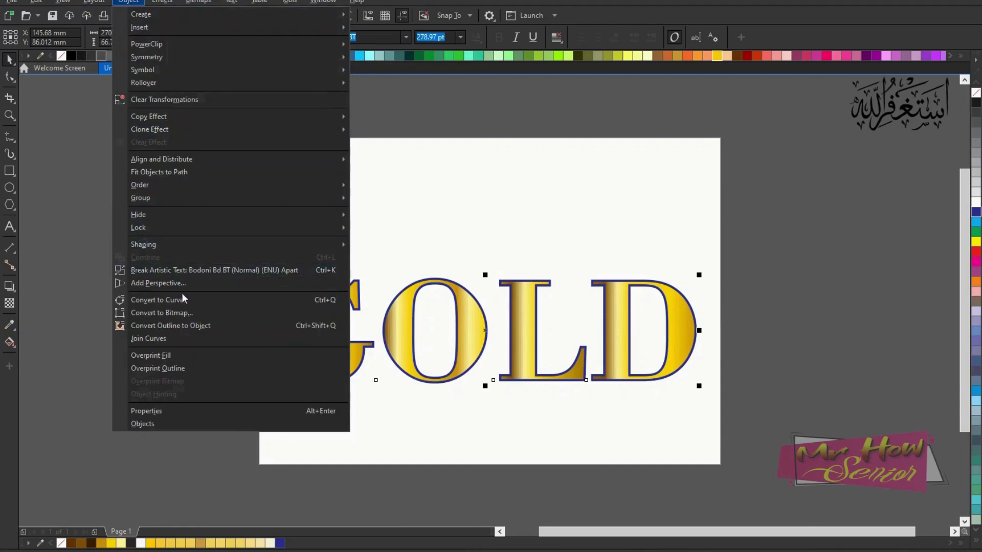
{"action": "left_click", "coordinate": [186, 327]}
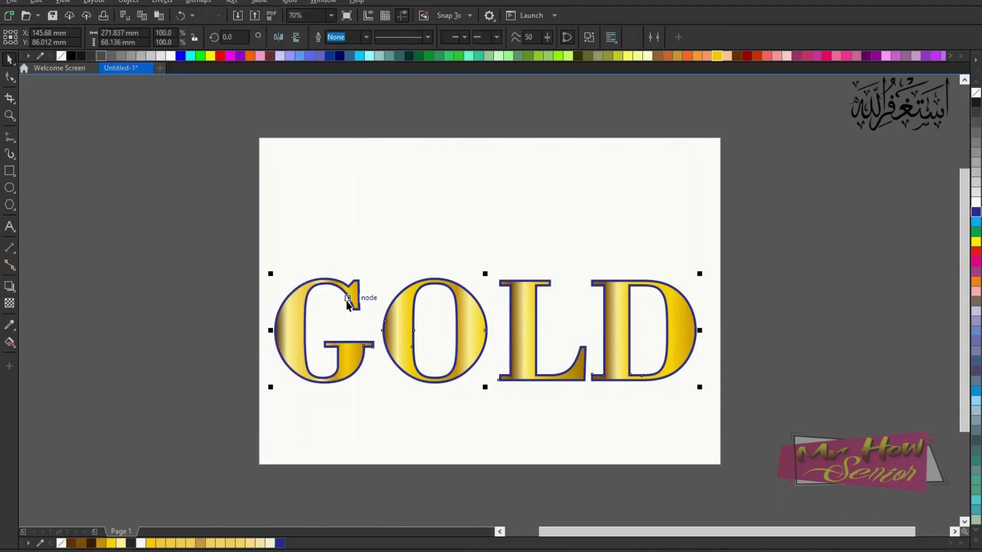
{"action": "left_click", "coordinate": [445, 268]}
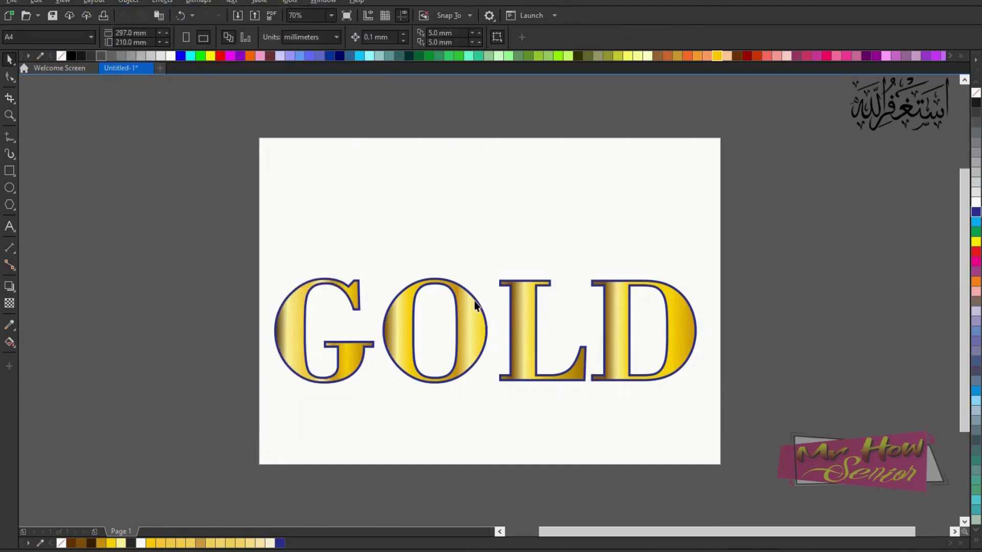
{"action": "left_click_drag", "start_coordinate": [482, 314], "coordinate": [480, 188]}
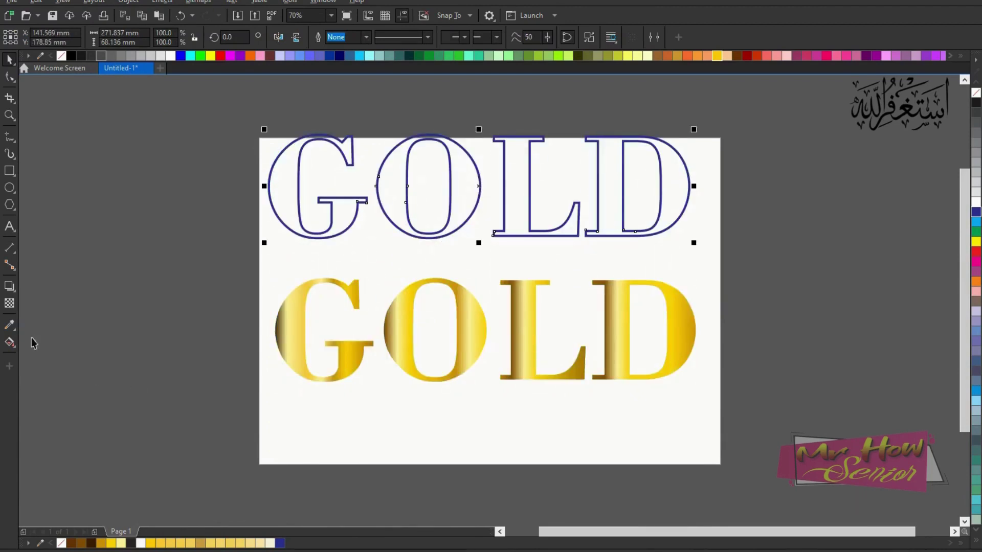
- Give the outline GOLD a top-to-bottom gold gradient, then marquee-select both GOLD objects
{"action": "left_click", "coordinate": [10, 341]}
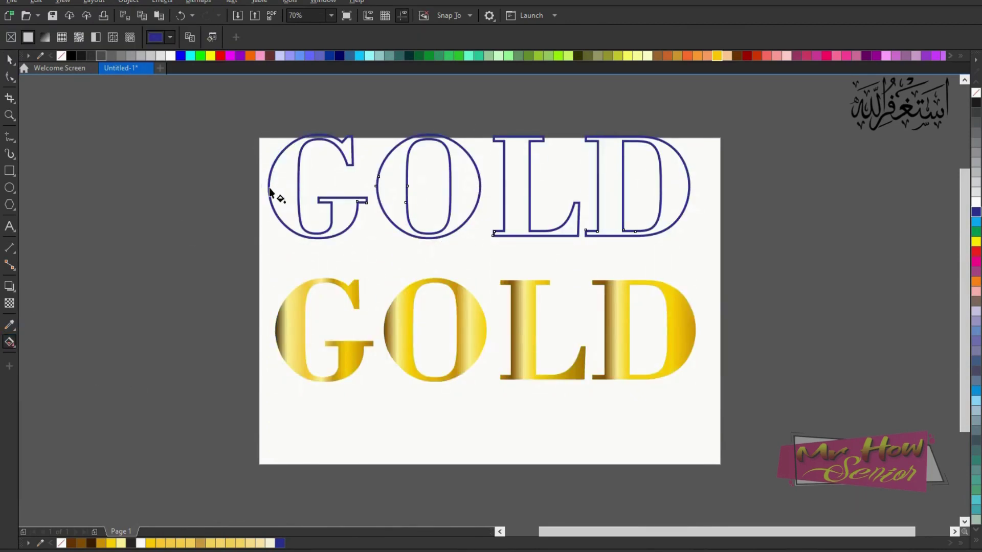
{"action": "left_click_drag", "start_coordinate": [270, 187], "coordinate": [610, 190]}
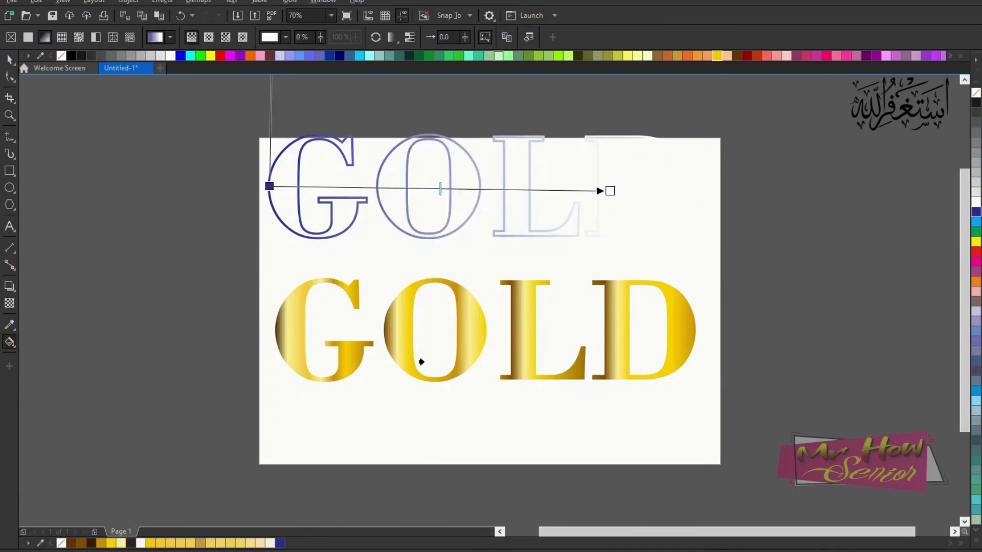
{"action": "left_click", "coordinate": [395, 341]}
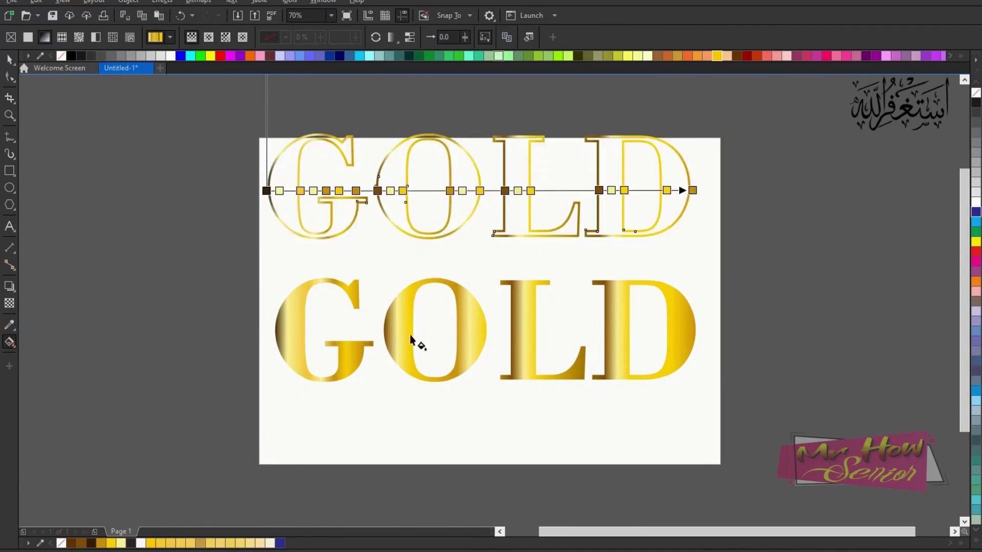
{"action": "left_click", "coordinate": [10, 58]}
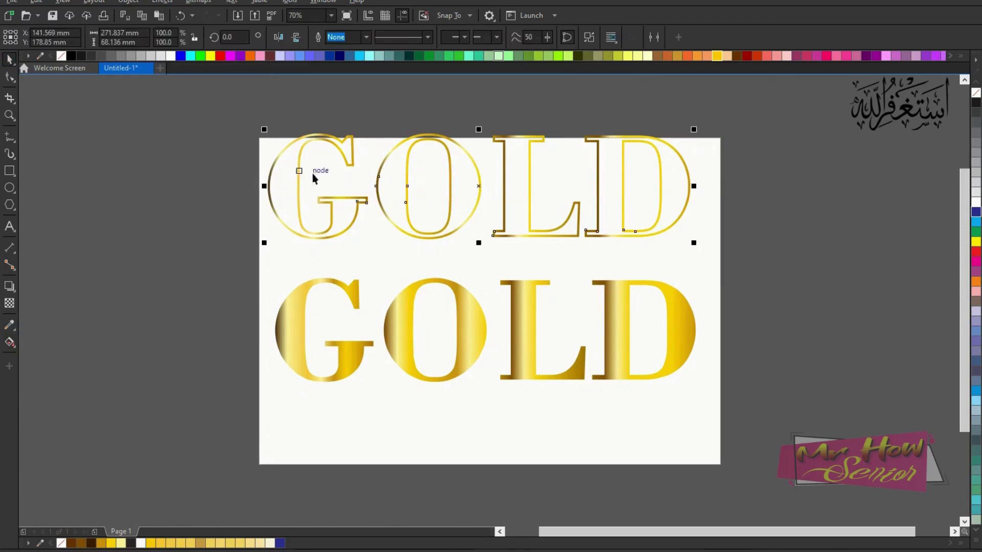
{"action": "key", "text": "ctrl+z"}
{"action": "left_click", "coordinate": [14, 343]}
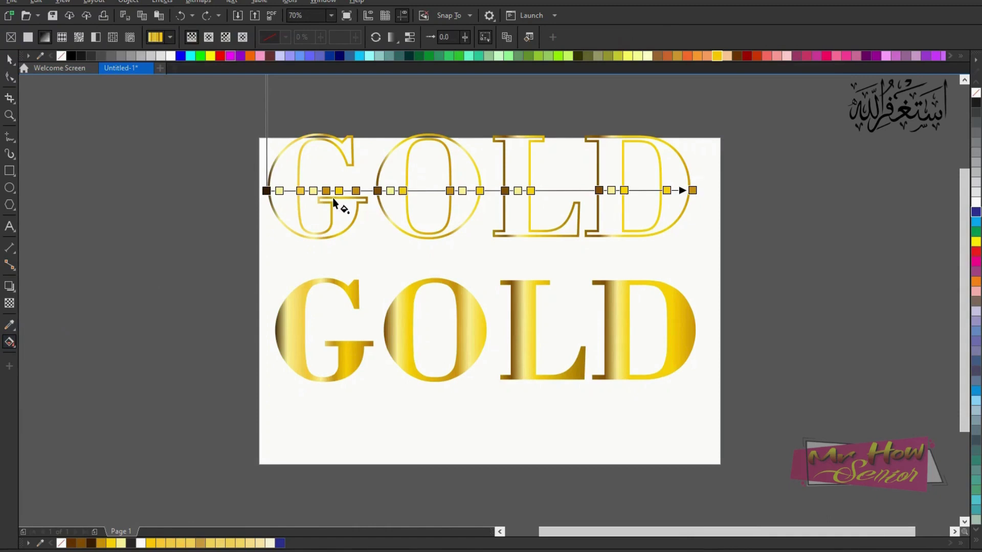
{"action": "mouse_move", "coordinate": [443, 134]}
{"action": "left_mouse_down"}
{"action": "mouse_move", "coordinate": [456, 249]}
{"action": "mouse_move", "coordinate": [437, 355]}
{"action": "left_mouse_up"}
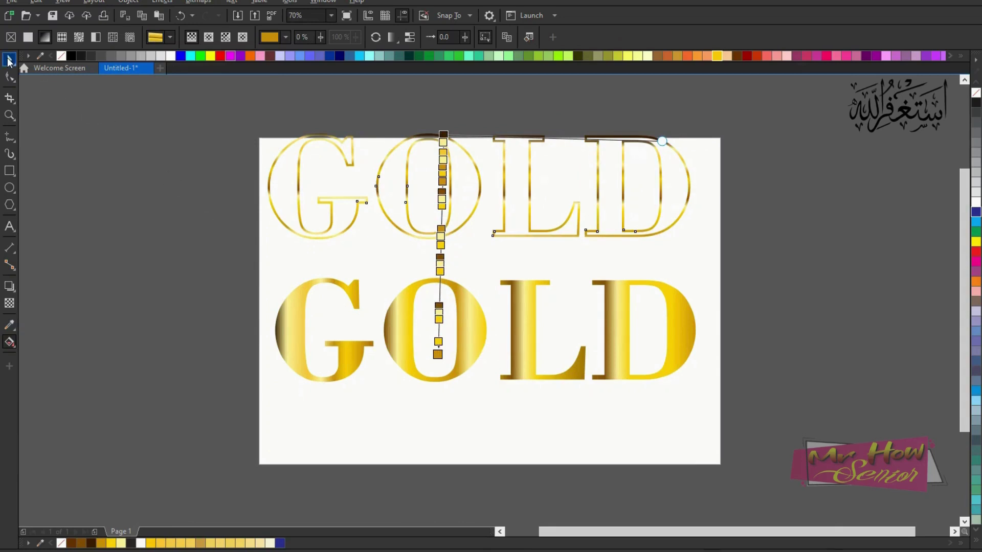
{"action": "left_click", "coordinate": [9, 59]}
{"action": "left_click", "coordinate": [148, 176]}
{"action": "mouse_move", "coordinate": [221, 117]}
{"action": "left_mouse_down"}
{"action": "mouse_move", "coordinate": [810, 423]}
{"action": "mouse_move", "coordinate": [756, 407]}
{"action": "left_mouse_up"}
- Centre the two GOLD versions, then shrink the word to about 196 mm and move it lower-left
{"action": "key", "text": "e"}
{"action": "key", "text": "c"}
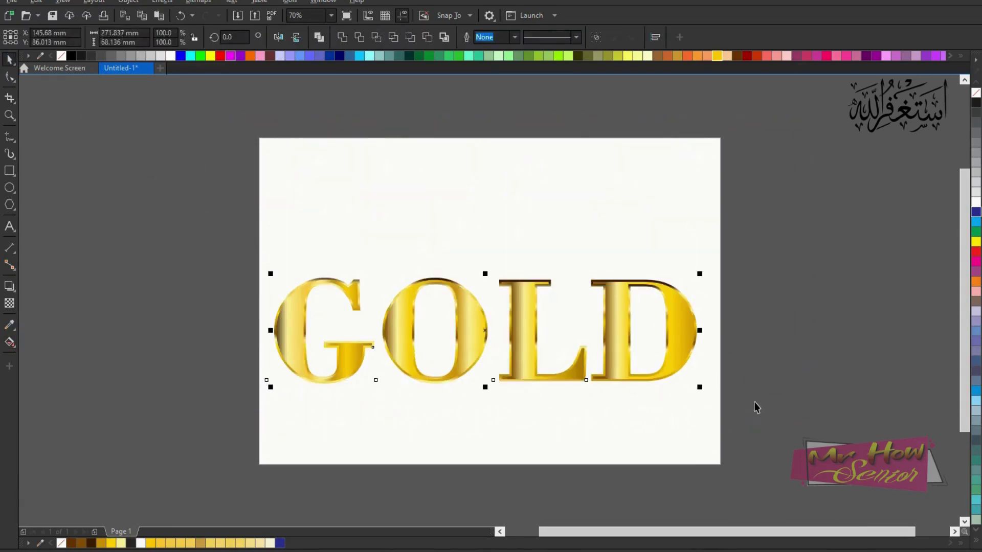
{"action": "left_click", "coordinate": [253, 386]}
{"action": "mouse_move", "coordinate": [217, 224]}
{"action": "left_mouse_down"}
{"action": "mouse_move", "coordinate": [560, 367]}
{"action": "mouse_move", "coordinate": [727, 415]}
{"action": "left_mouse_up"}
{"action": "left_click_drag", "start_coordinate": [271, 275], "coordinate": [388, 304]}
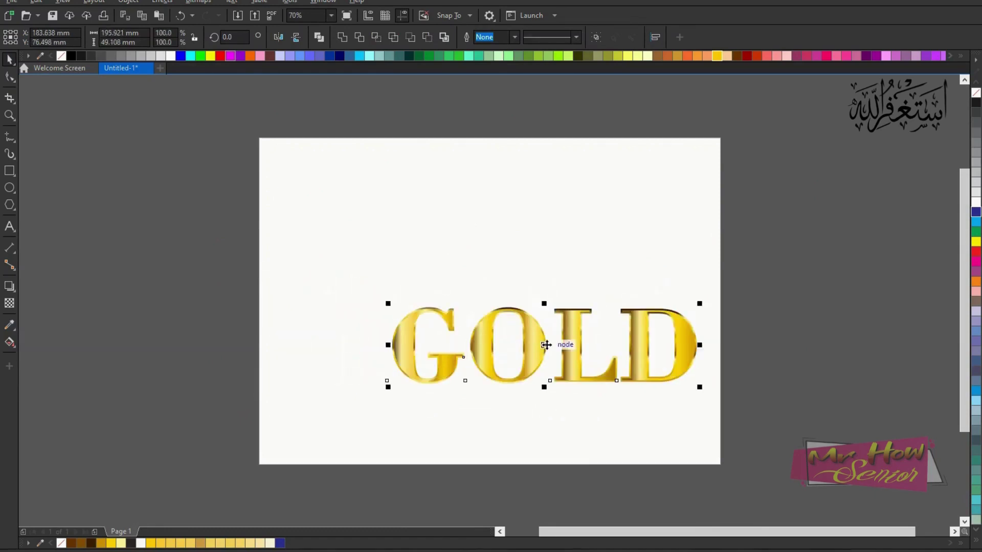
{"action": "left_click_drag", "start_coordinate": [546, 345], "coordinate": [475, 397]}
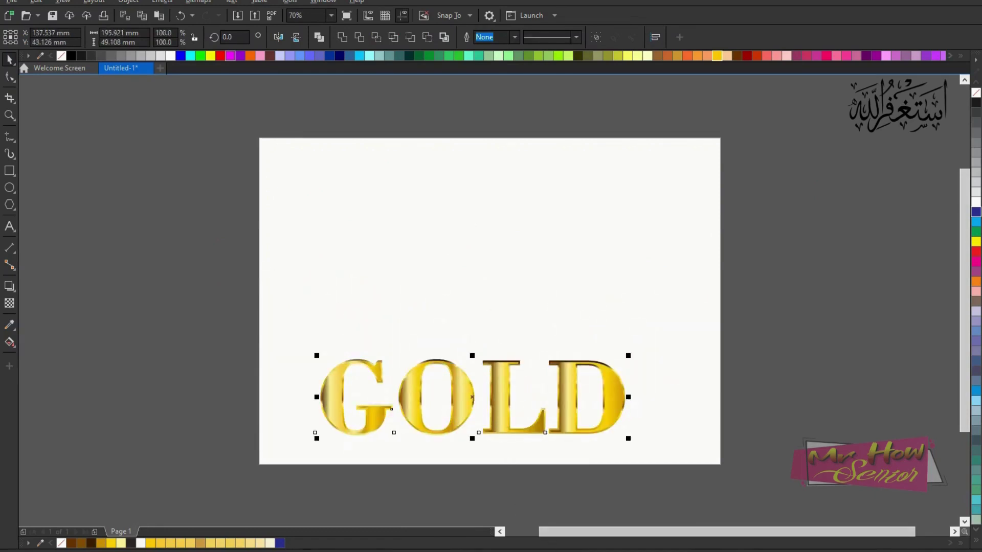
- Paste and enlarge the stage photo, send it to back, and move GOLD up onto it
{"action": "left_click", "coordinate": [158, 16]}
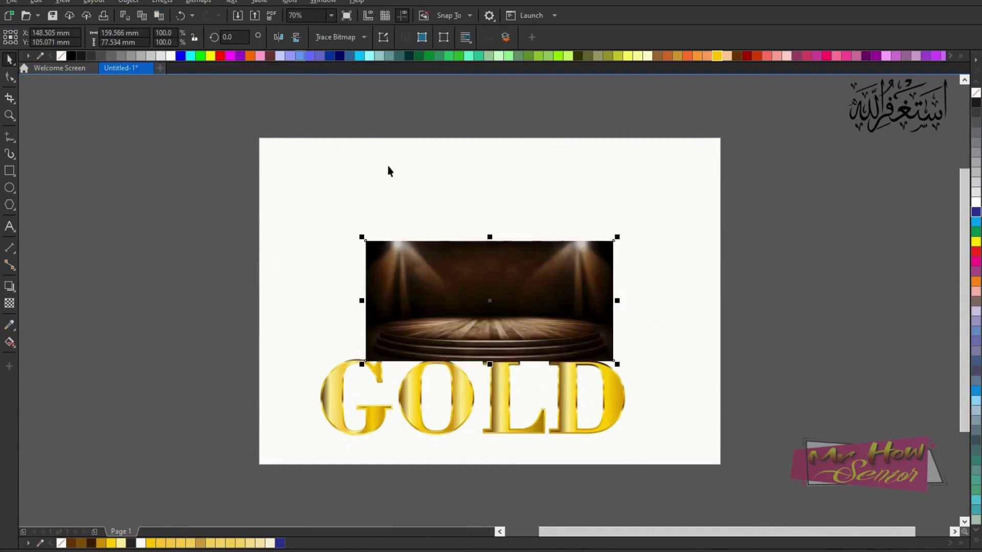
{"action": "left_click_drag", "start_coordinate": [485, 286], "coordinate": [385, 201]}
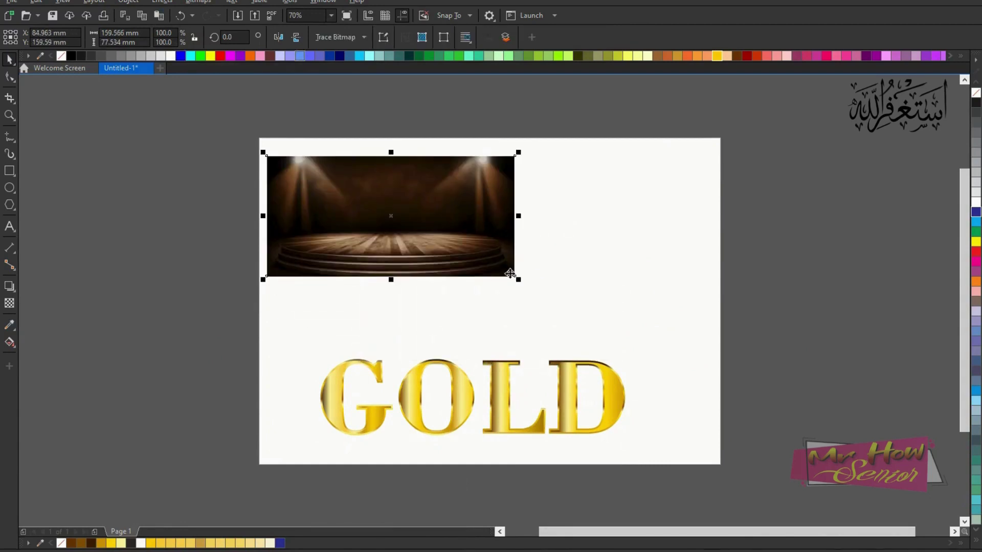
{"action": "mouse_move", "coordinate": [517, 278]}
{"action": "left_mouse_down"}
{"action": "mouse_move", "coordinate": [731, 398]}
{"action": "mouse_move", "coordinate": [724, 388]}
{"action": "left_mouse_up"}
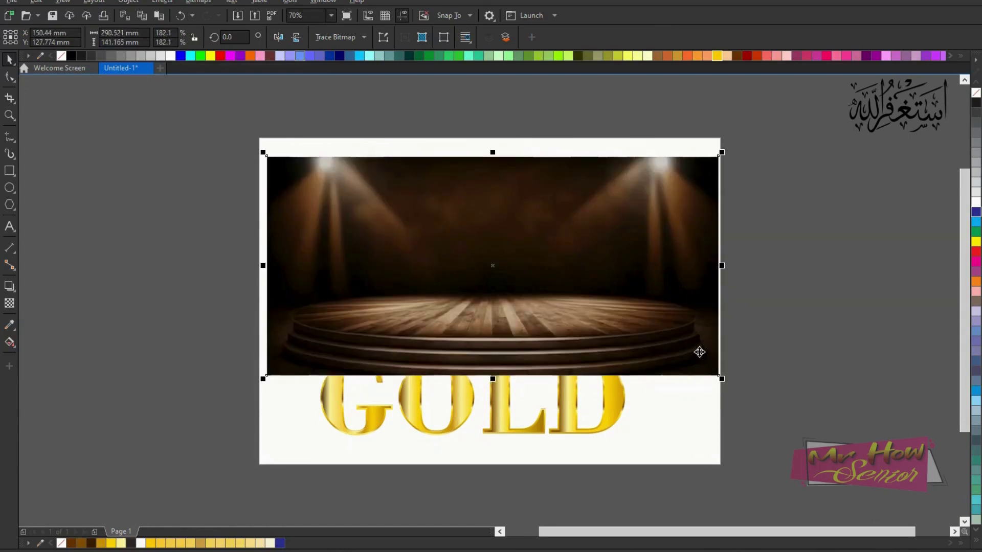
{"action": "key", "text": "ctrl+Page_Down"}
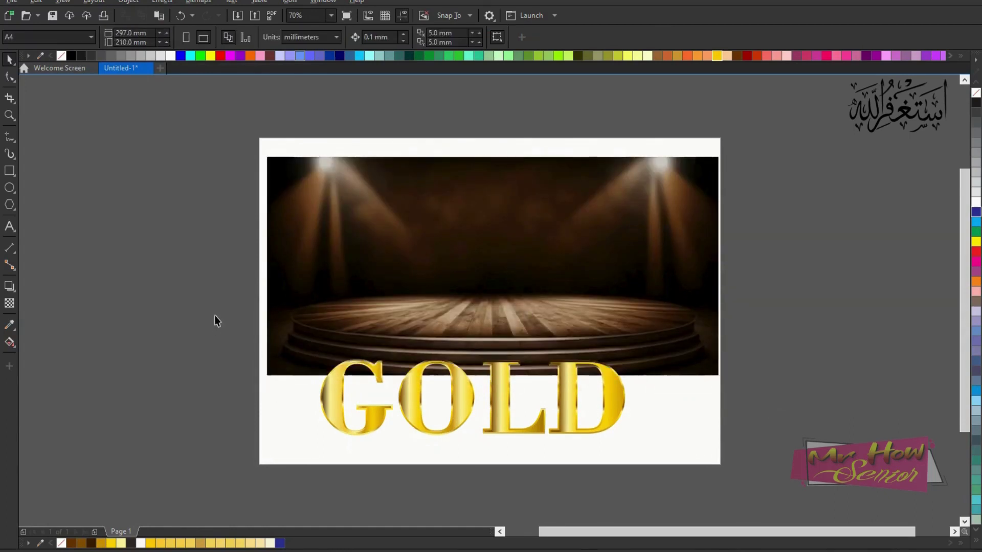
{"action": "left_click_drag", "start_coordinate": [213, 315], "coordinate": [634, 483]}
{"action": "left_click_drag", "start_coordinate": [473, 392], "coordinate": [475, 227]}
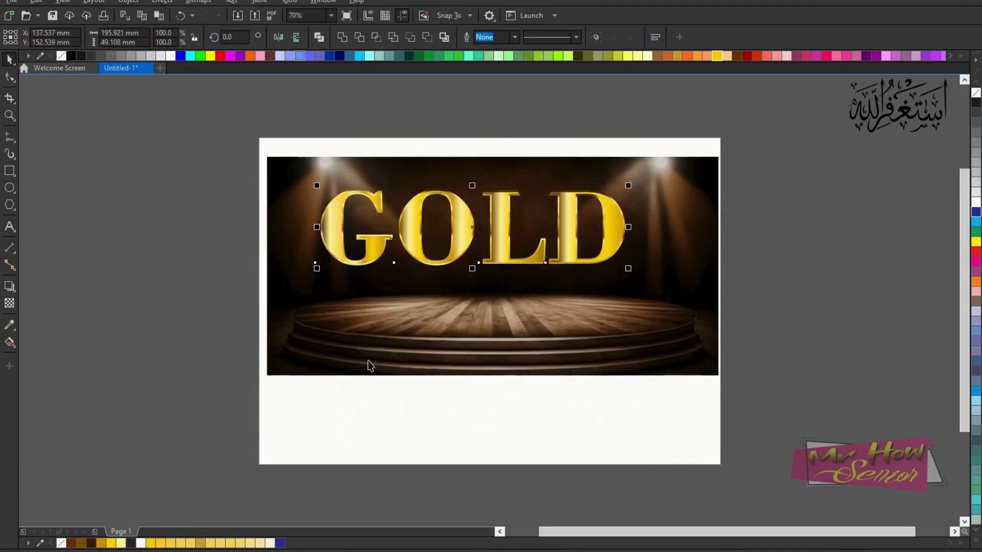
- Stretch the stage photo's bottom, left, right and top edges to cover the whole page
{"action": "left_click", "coordinate": [369, 364]}
{"action": "left_click_drag", "start_coordinate": [493, 381], "coordinate": [498, 468]}
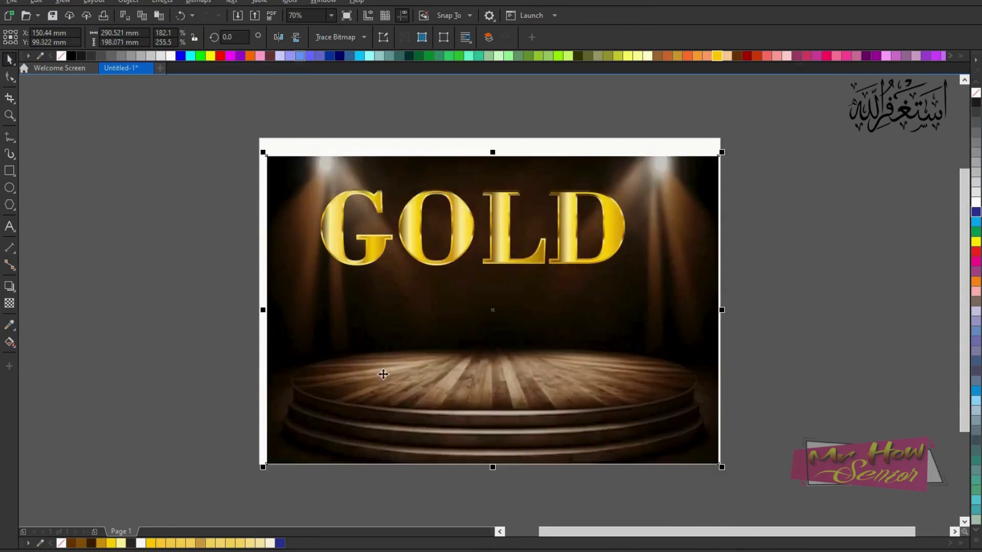
{"action": "left_click_drag", "start_coordinate": [263, 310], "coordinate": [254, 310]}
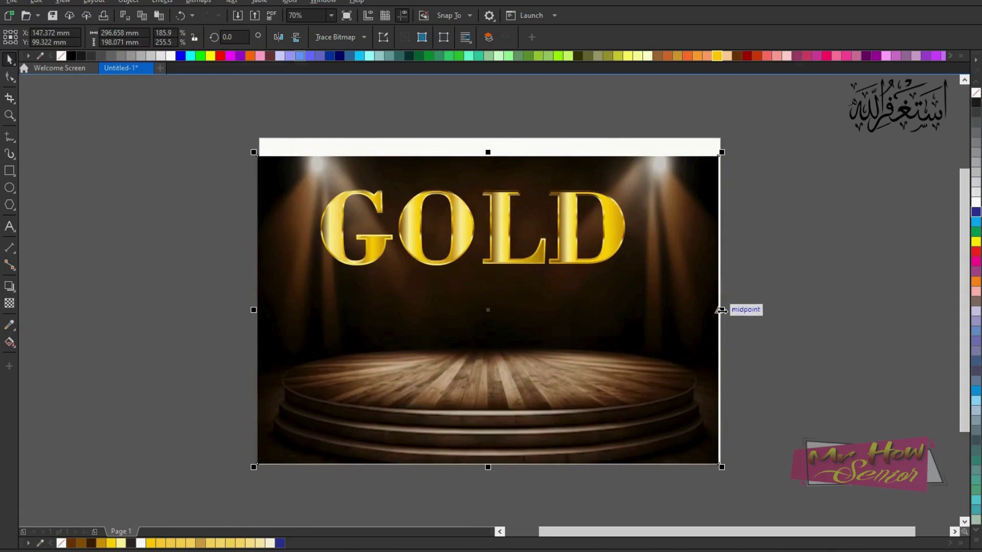
{"action": "left_click_drag", "start_coordinate": [722, 310], "coordinate": [730, 310]}
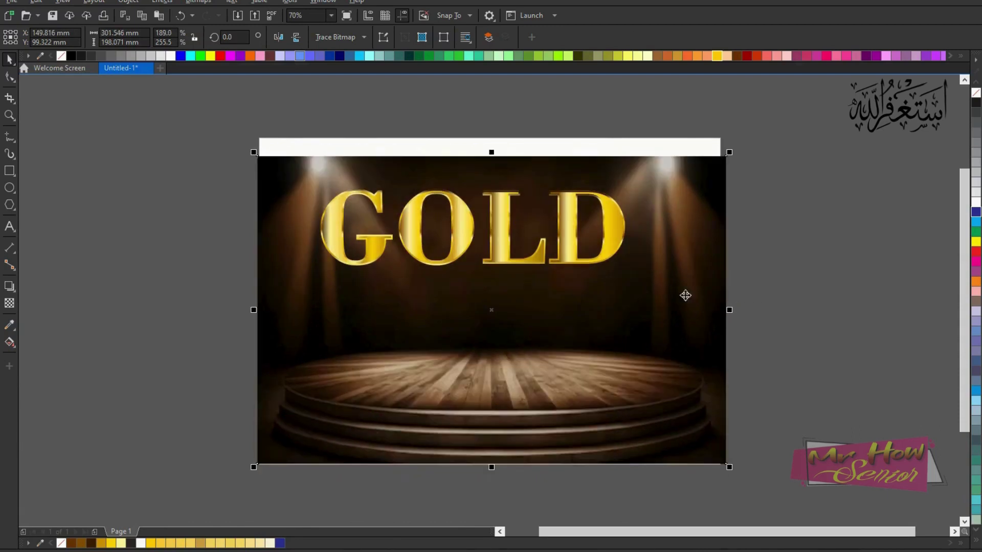
{"action": "left_click_drag", "start_coordinate": [492, 152], "coordinate": [492, 131]}
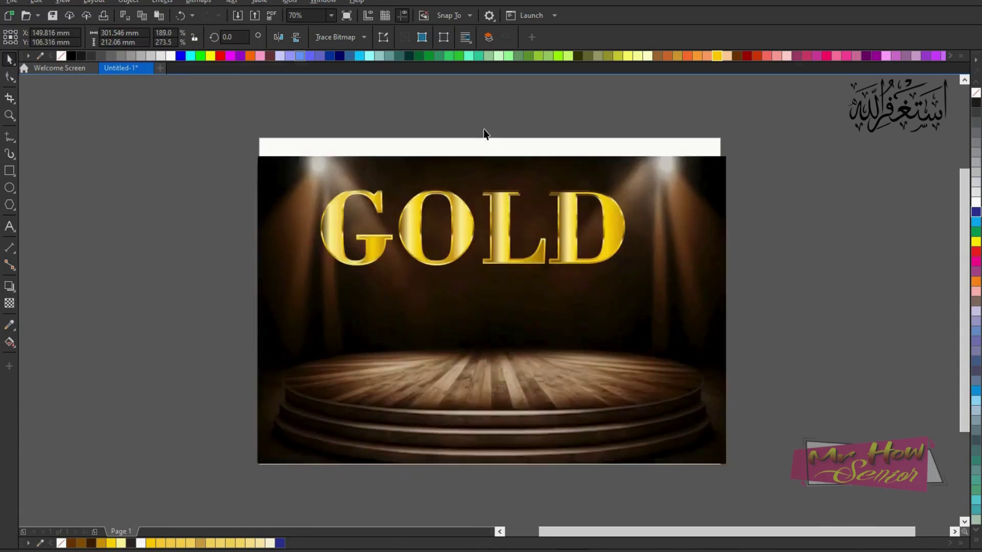
{"action": "left_click_drag", "start_coordinate": [198, 161], "coordinate": [643, 268]}
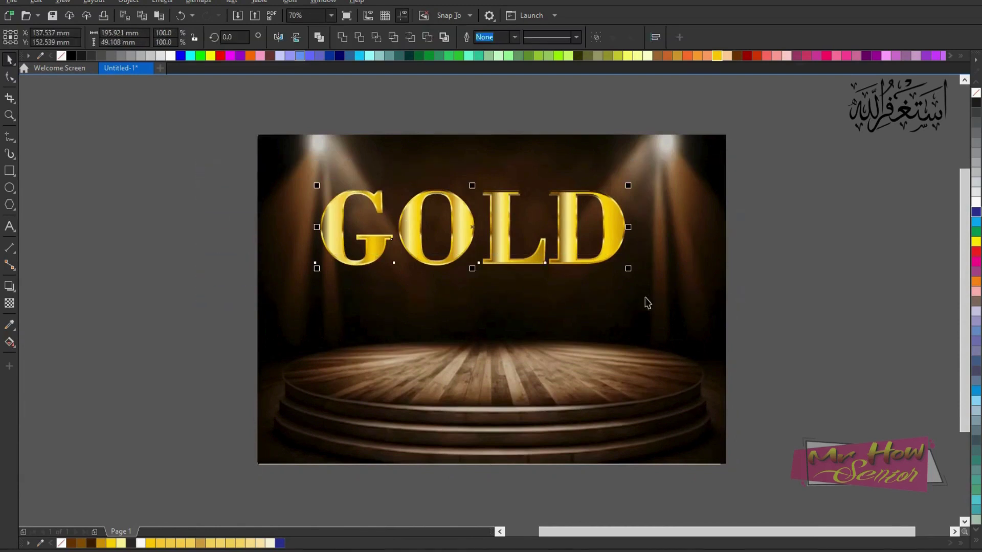
- Enlarge GOLD to about 272 mm wide and centre it over the stage photo
{"action": "left_click_drag", "start_coordinate": [477, 231], "coordinate": [444, 227]}
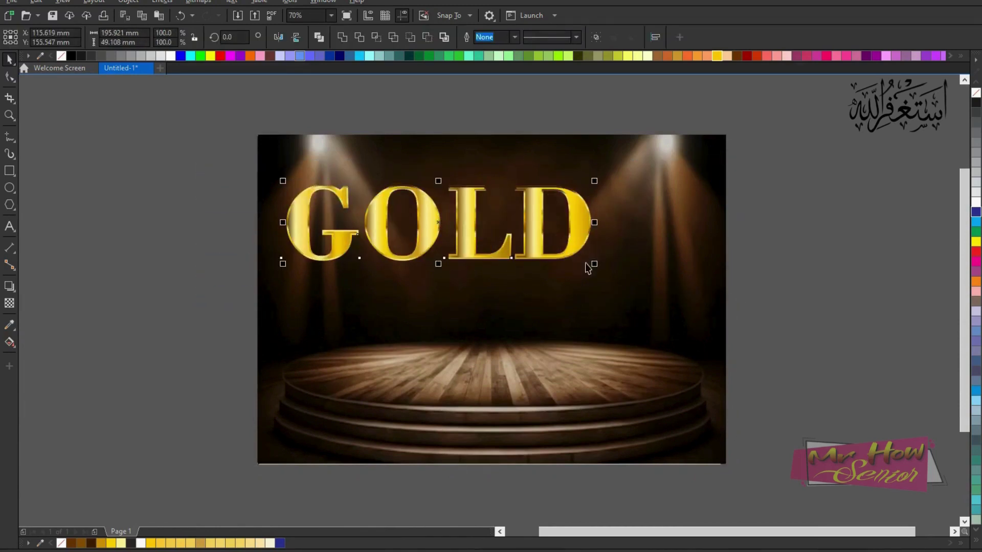
{"action": "left_click_drag", "start_coordinate": [594, 264], "coordinate": [711, 327]}
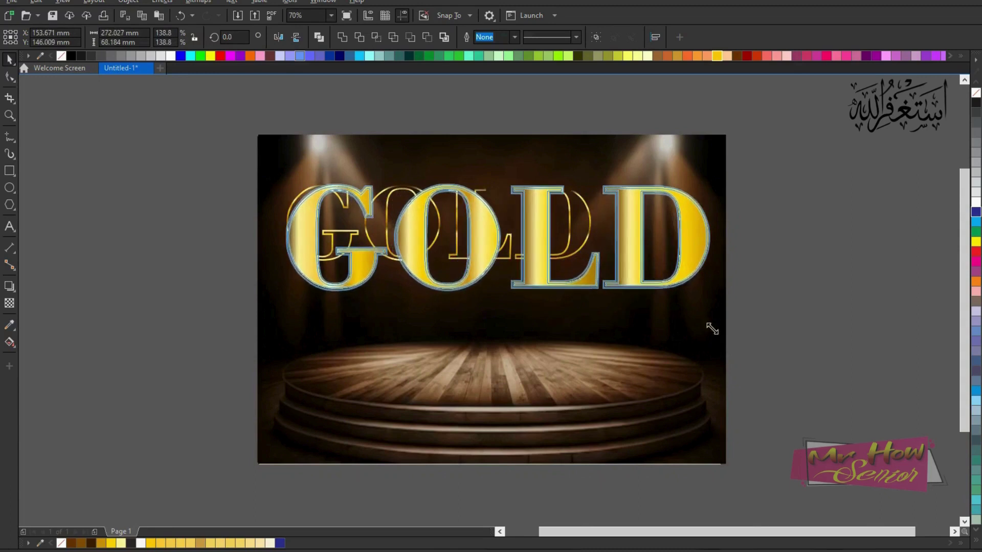
{"action": "left_click_drag", "start_coordinate": [500, 239], "coordinate": [493, 256]}
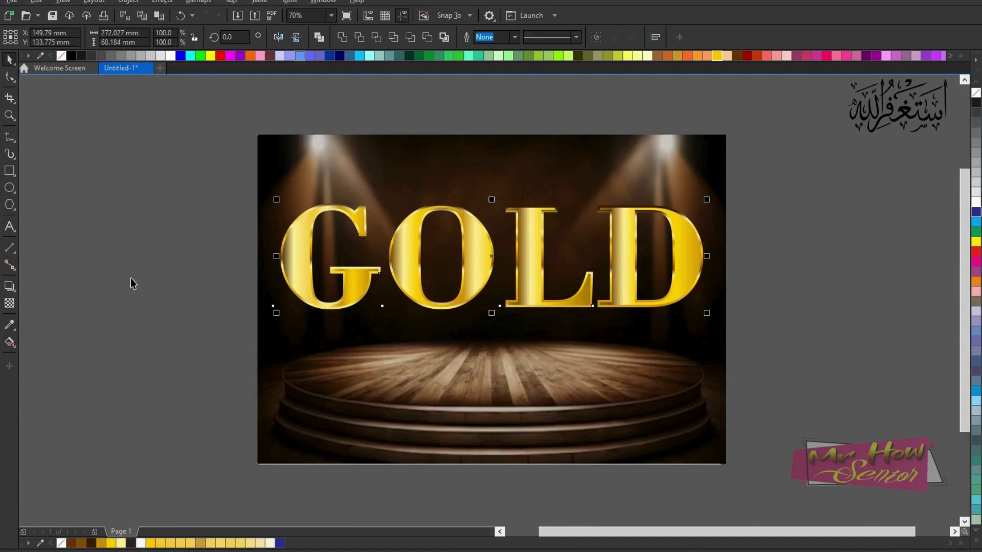
{"action": "left_click", "coordinate": [90, 261]}
{"action": "left_click_drag", "start_coordinate": [215, 180], "coordinate": [780, 357]}
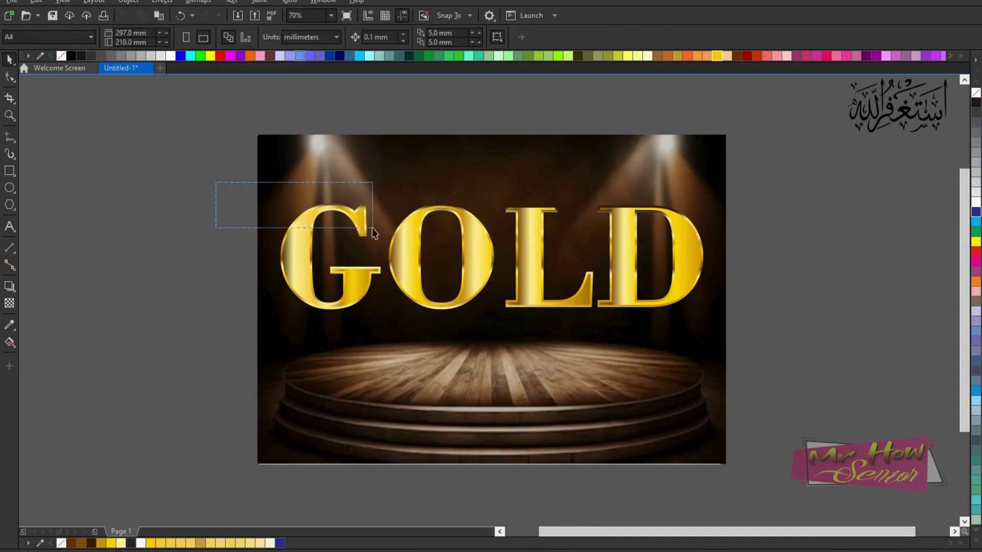
- Cast a Multiply drop shadow down-right from GOLD with opacity 76 and feather 15
{"action": "left_click", "coordinate": [9, 288]}
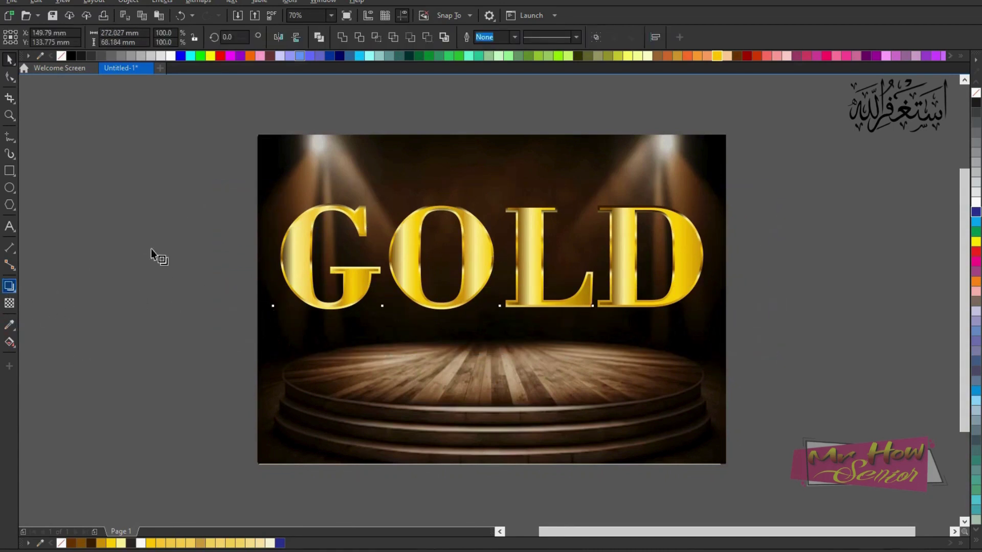
{"action": "mouse_move", "coordinate": [491, 256]}
{"action": "left_mouse_down"}
{"action": "mouse_move", "coordinate": [515, 340]}
{"action": "mouse_move", "coordinate": [505, 325]}
{"action": "left_mouse_up"}
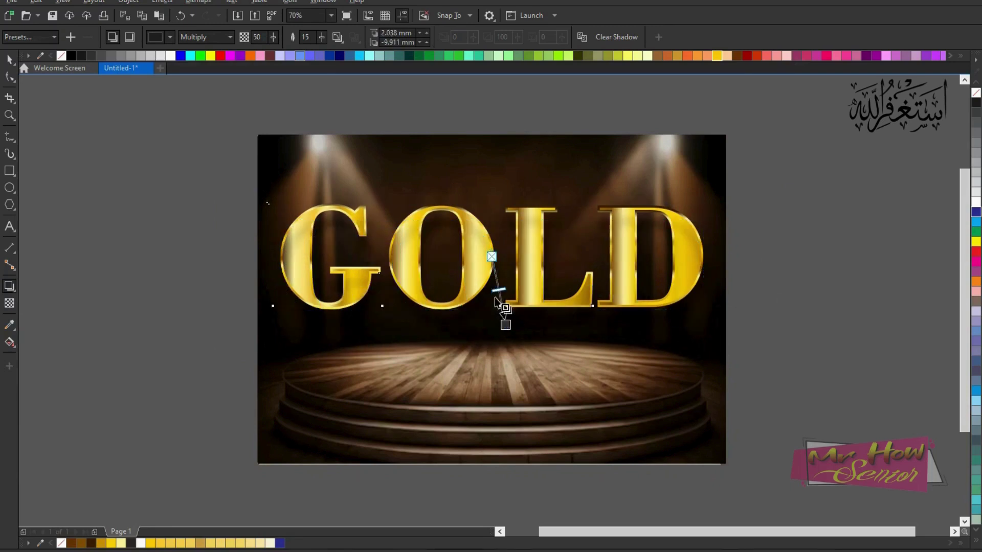
{"action": "left_click_drag", "start_coordinate": [499, 290], "coordinate": [501, 306]}
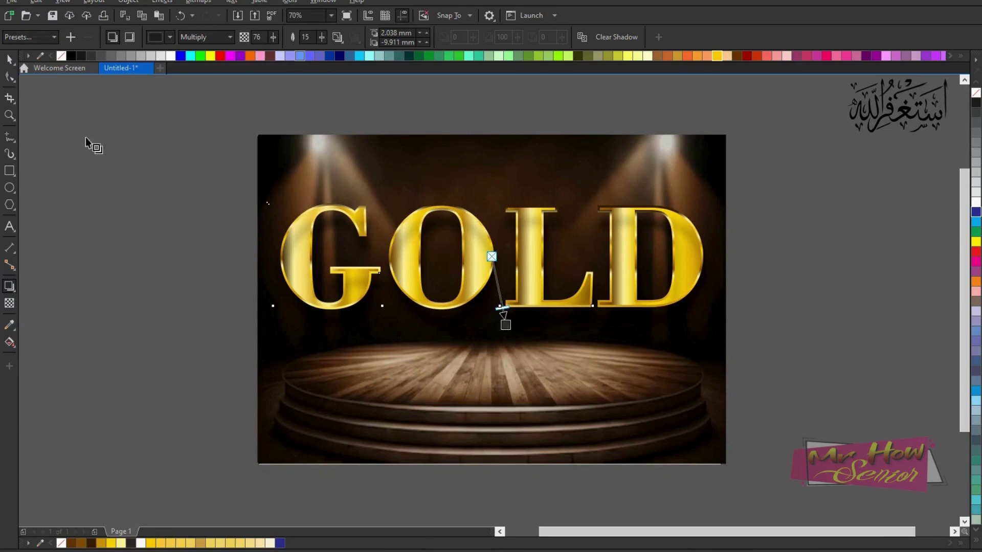
{"action": "left_click", "coordinate": [10, 59]}
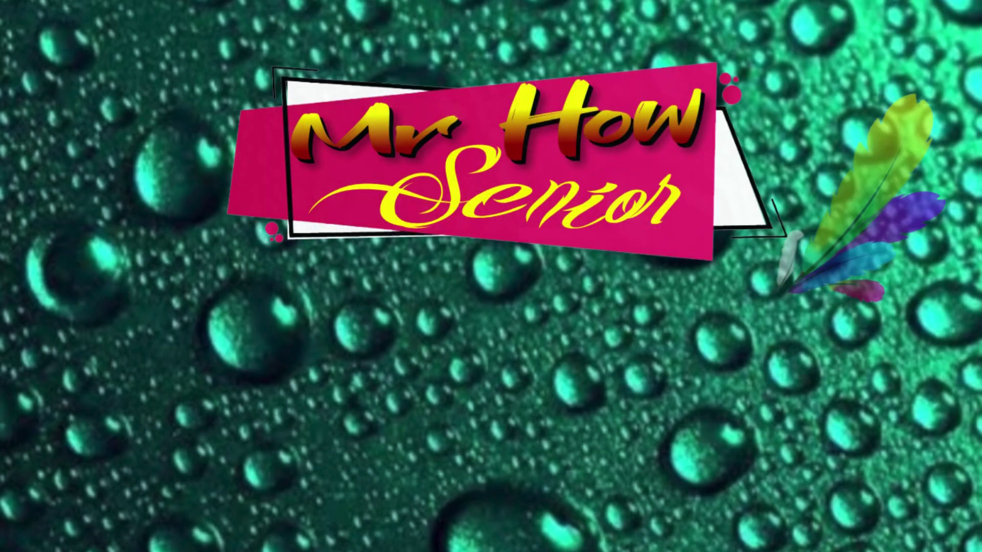